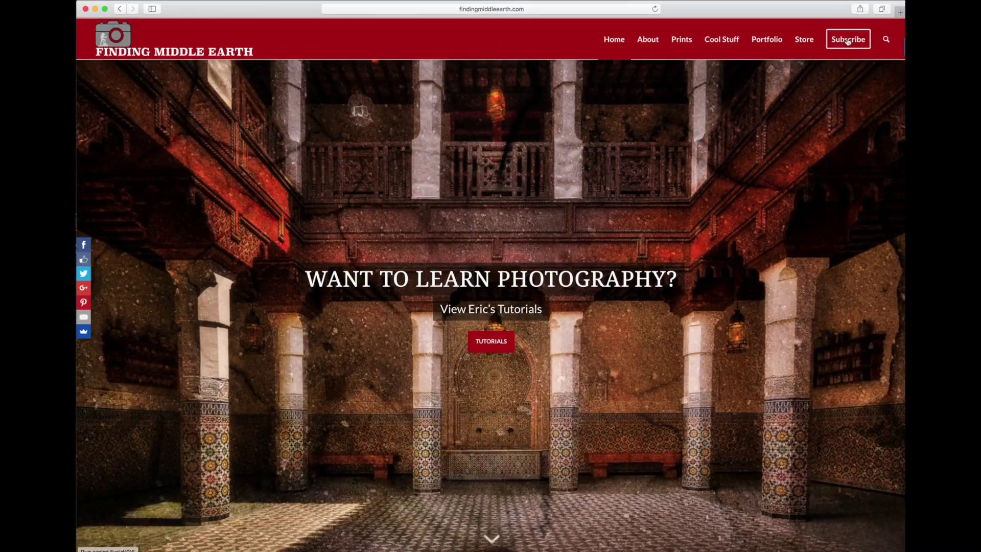
Step: Open the Finding Middle Earth newsletter sign-up popup via Subscribe in the top navigation
click(792, 47)
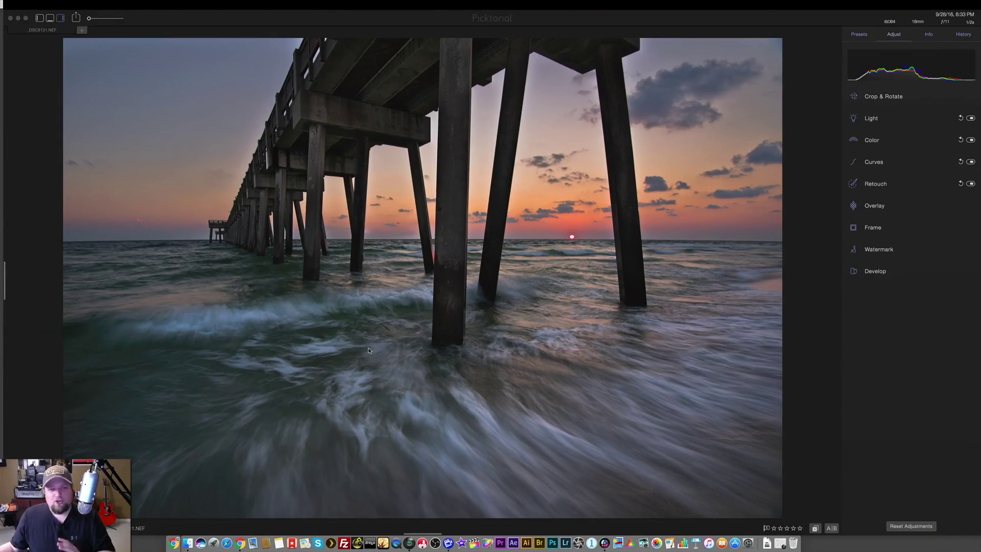
click(761, 44)
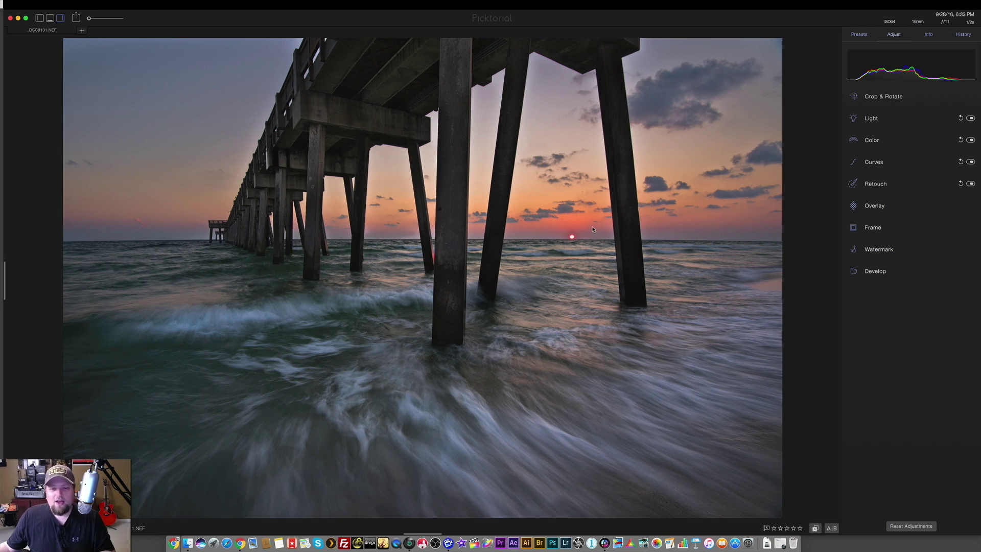
Step: Reset all adjustments on the sunset pier photo back to the original
click(913, 529)
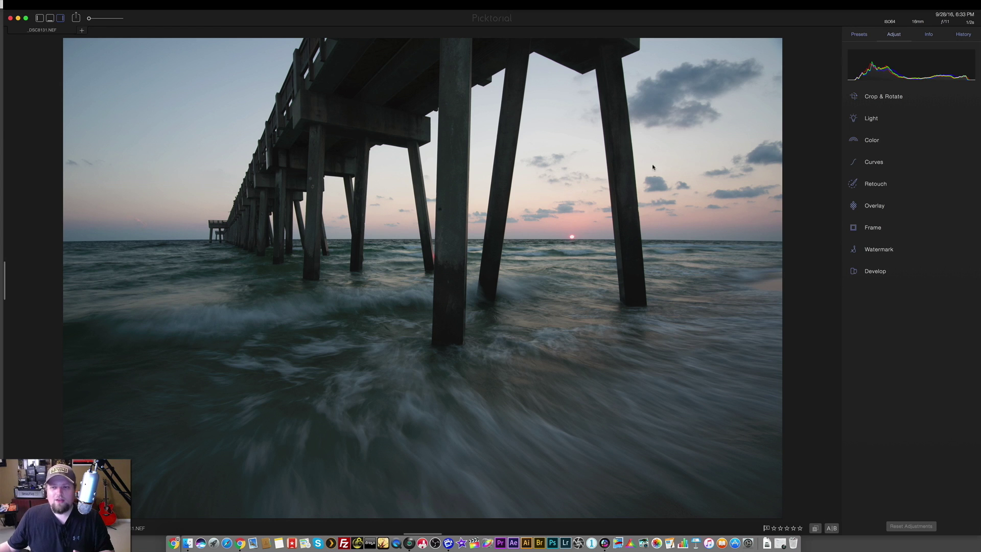
Step: Try a lower Highlights value under Light, then restore the Light sliders to their defaults
click(856, 120)
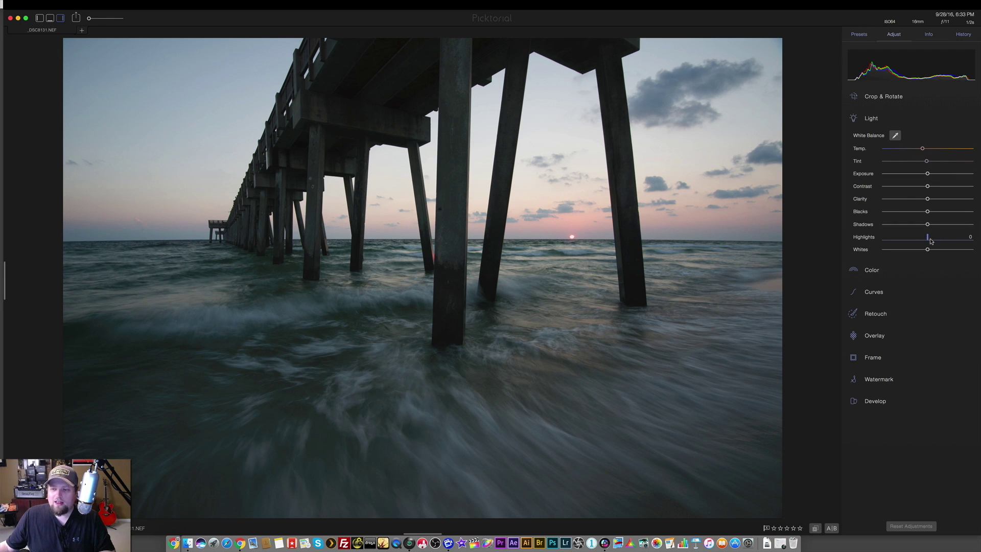
mouse_move(927, 236)
mouse_down()
mouse_move(883, 236)
mouse_move(969, 231)
mouse_move(913, 236)
mouse_up()
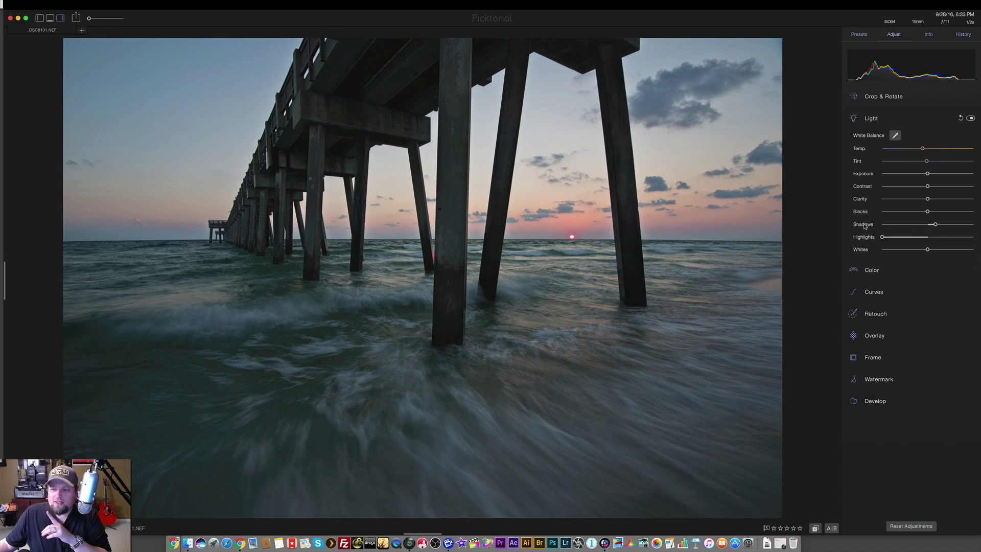
key(super+shift+r)
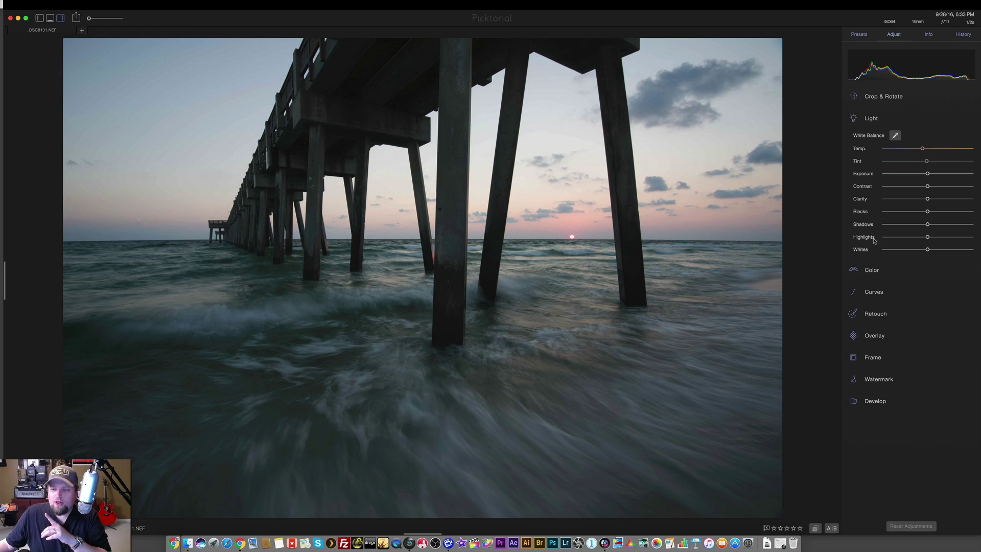
click(856, 120)
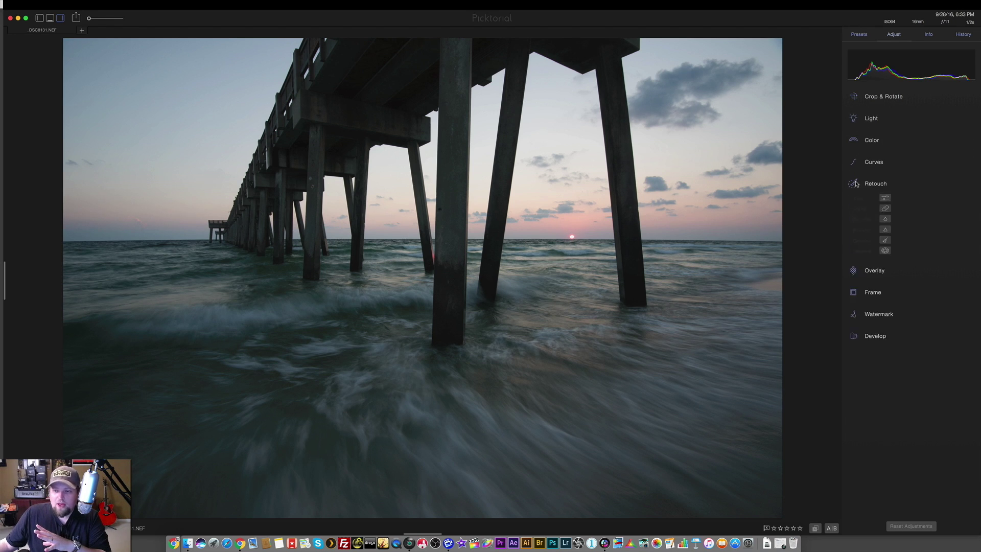
Step: Start a Tone retouch at -1.00 EV exposure and add a Luminosity Mask to it
click(885, 201)
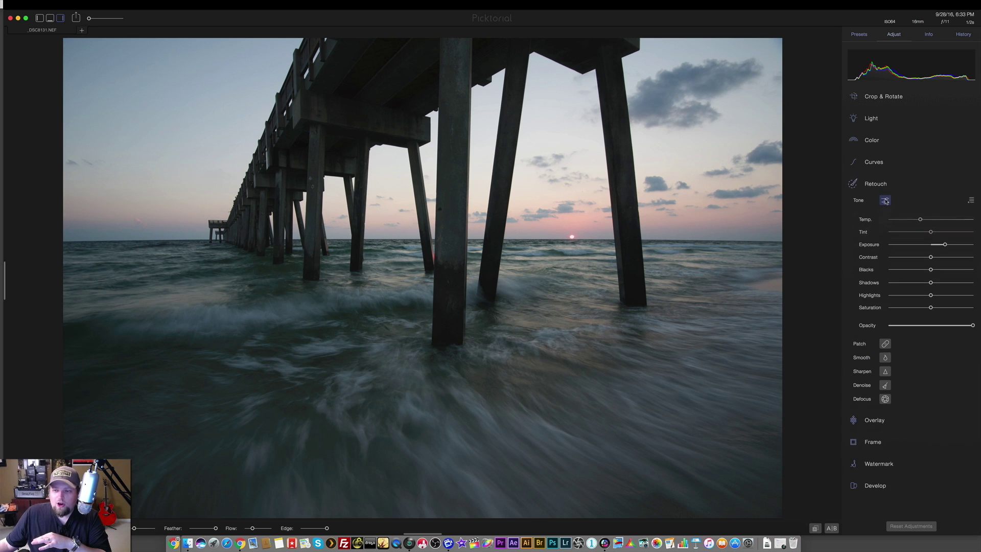
click(972, 201)
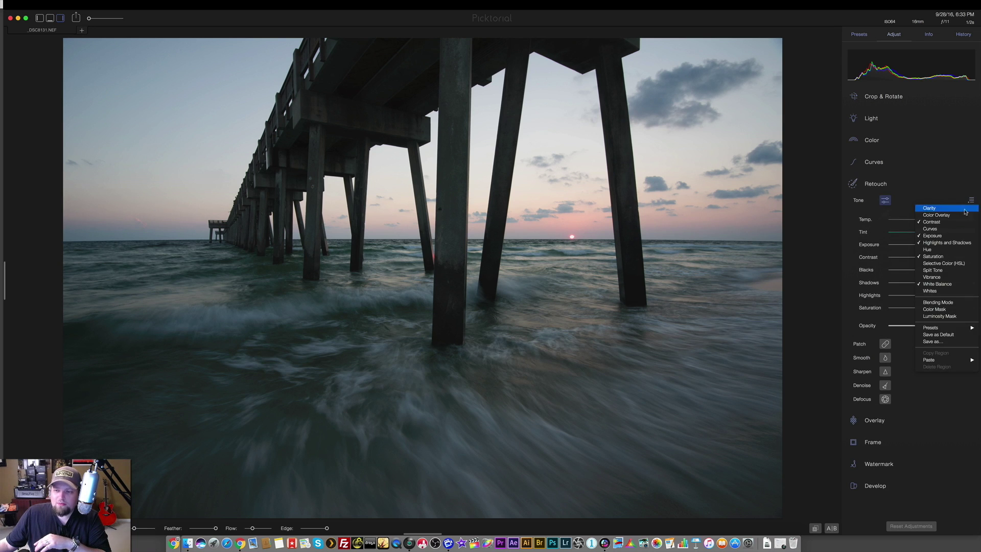
click(937, 317)
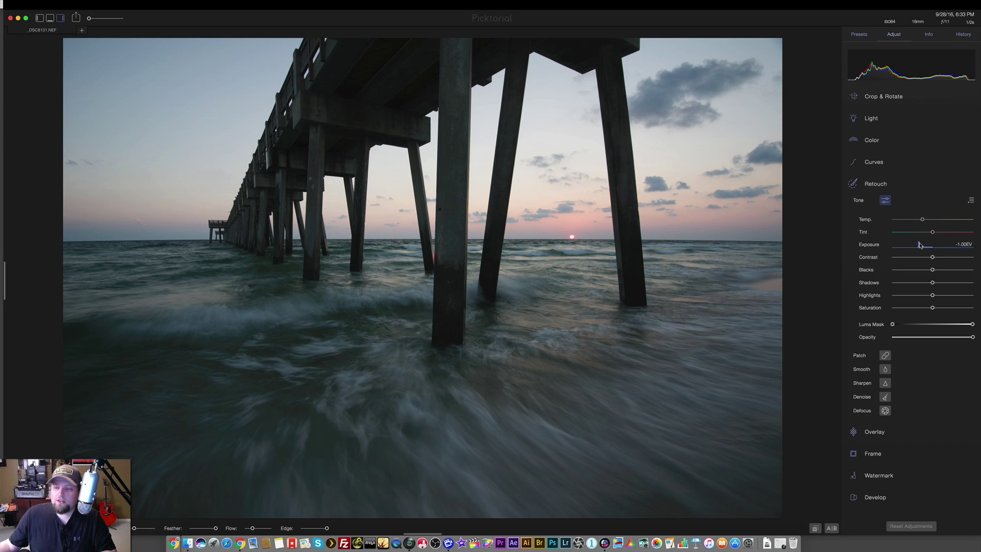
Step: Paint the -1 EV tone retouch over the sky, from the sun to the upper-right clouds
scroll(711, 169, up, 2)
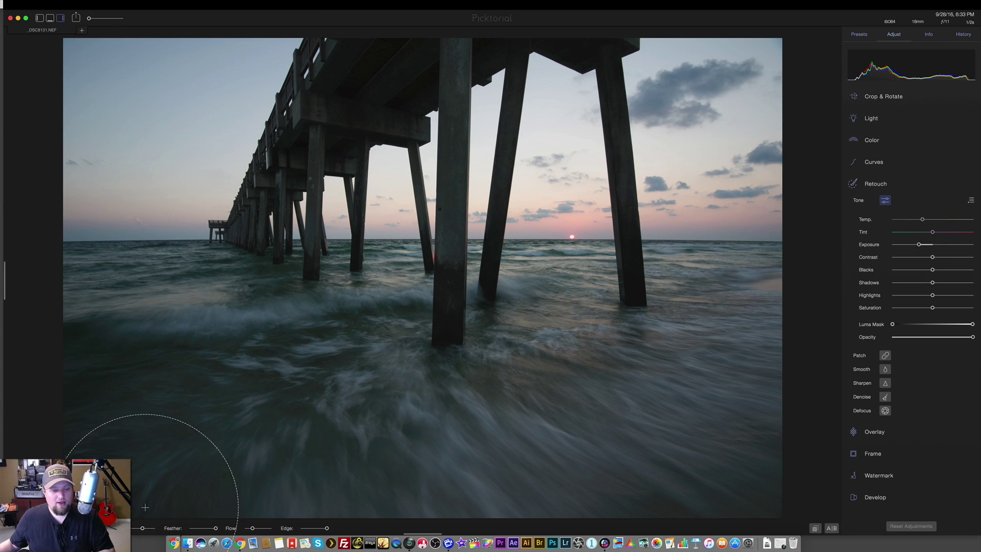
mouse_move(253, 531)
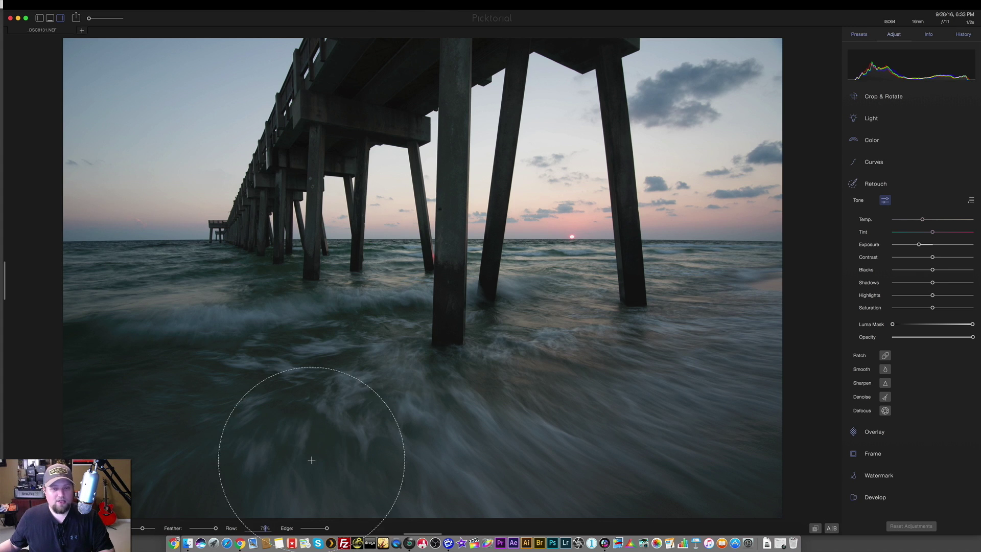
mouse_move(327, 530)
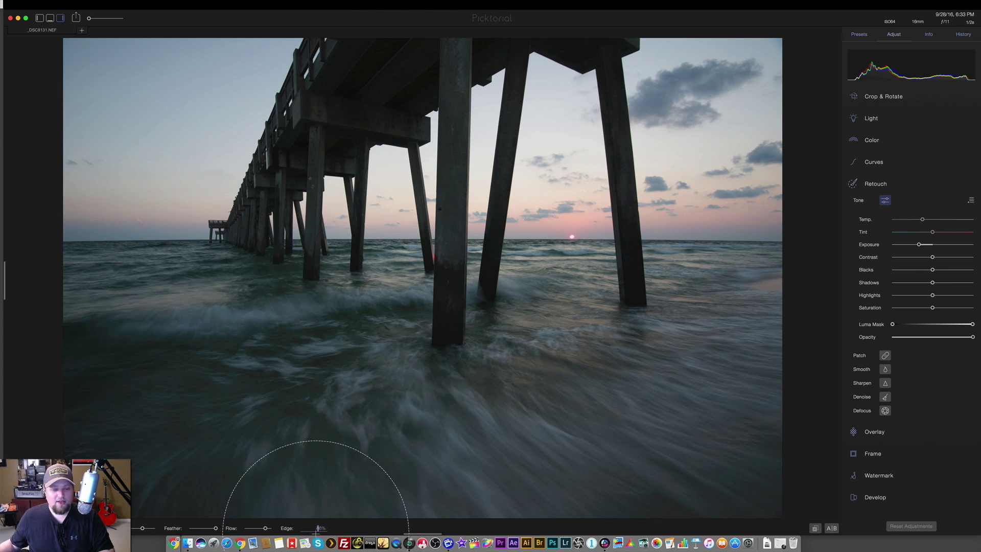
mouse_move(705, 131)
mouse_down()
mouse_move(731, 99)
mouse_move(640, 83)
mouse_move(668, 80)
mouse_move(590, 99)
mouse_move(615, 159)
mouse_move(687, 189)
mouse_move(644, 183)
mouse_move(591, 197)
mouse_move(615, 186)
mouse_move(624, 149)
mouse_move(599, 144)
mouse_move(593, 163)
mouse_move(327, 117)
mouse_move(48, 107)
mouse_move(78, 79)
mouse_move(252, 44)
mouse_move(62, 149)
mouse_move(154, 169)
mouse_up()
mouse_move(571, 206)
mouse_down()
mouse_move(612, 198)
mouse_move(519, 207)
mouse_move(694, 193)
mouse_move(717, 213)
mouse_move(776, 123)
mouse_move(540, 110)
mouse_move(424, 166)
mouse_move(425, 176)
mouse_move(411, 173)
mouse_move(440, 134)
mouse_move(386, 61)
mouse_move(273, 78)
mouse_move(290, 101)
mouse_move(29, 131)
mouse_move(115, 167)
mouse_move(160, 163)
mouse_move(194, 190)
mouse_move(177, 141)
mouse_move(132, 95)
mouse_move(273, 117)
mouse_move(306, 96)
mouse_move(405, 79)
mouse_move(383, 76)
mouse_move(565, 89)
mouse_move(602, 156)
mouse_move(557, 175)
mouse_move(402, 175)
mouse_move(392, 163)
mouse_move(223, 134)
mouse_move(340, 146)
mouse_move(175, 177)
mouse_move(152, 108)
mouse_move(143, 112)
mouse_move(432, 150)
mouse_move(409, 177)
mouse_move(477, 174)
mouse_move(400, 171)
mouse_move(378, 207)
mouse_move(314, 206)
mouse_move(453, 196)
mouse_move(271, 248)
mouse_move(362, 225)
mouse_move(682, 191)
mouse_move(665, 134)
mouse_move(77, 208)
mouse_move(245, 122)
mouse_move(263, 164)
mouse_move(76, 131)
mouse_move(77, 120)
mouse_move(378, 174)
mouse_move(577, 102)
mouse_move(603, 133)
mouse_move(114, 164)
mouse_move(55, 209)
mouse_move(213, 130)
mouse_move(128, 204)
mouse_move(143, 230)
mouse_up()
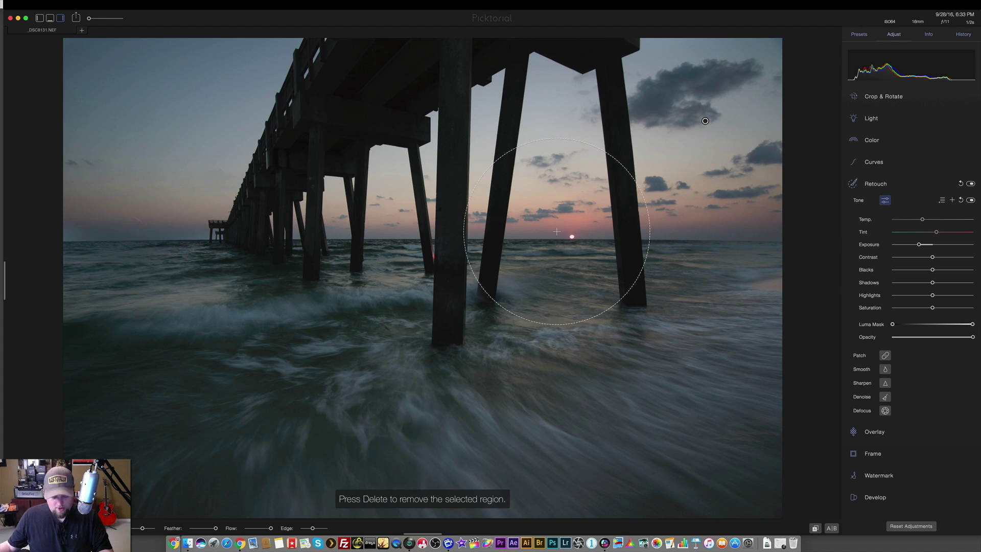
Step: In black-and-white mask view, narrow the Luma Mask range to the bright sky, excluding the dark pier
key(m)
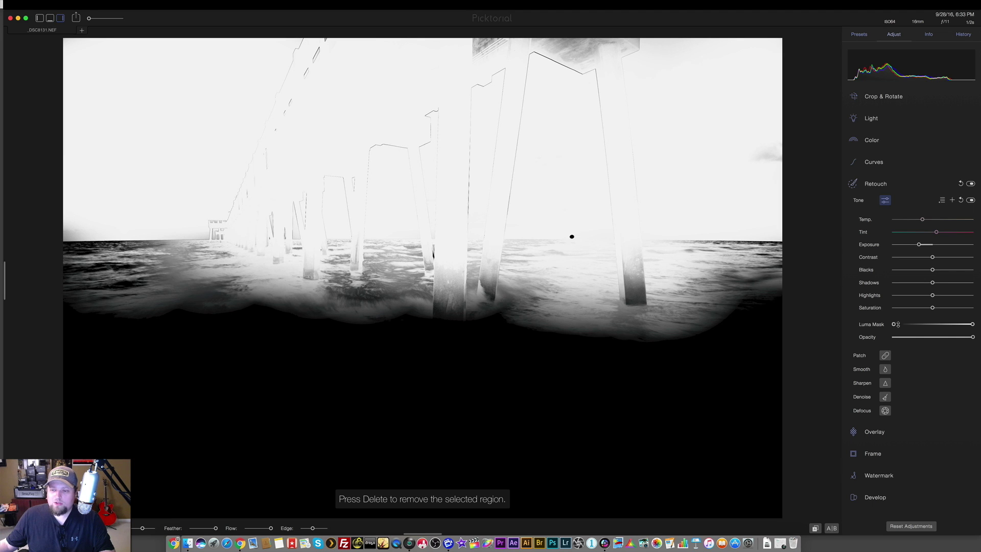
drag(894, 323, 906, 324)
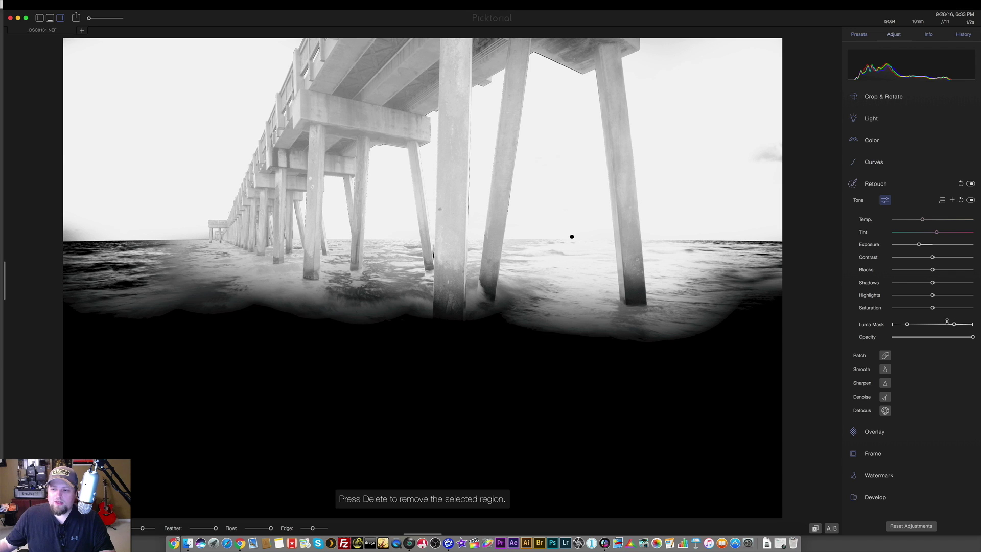
drag(921, 324, 937, 324)
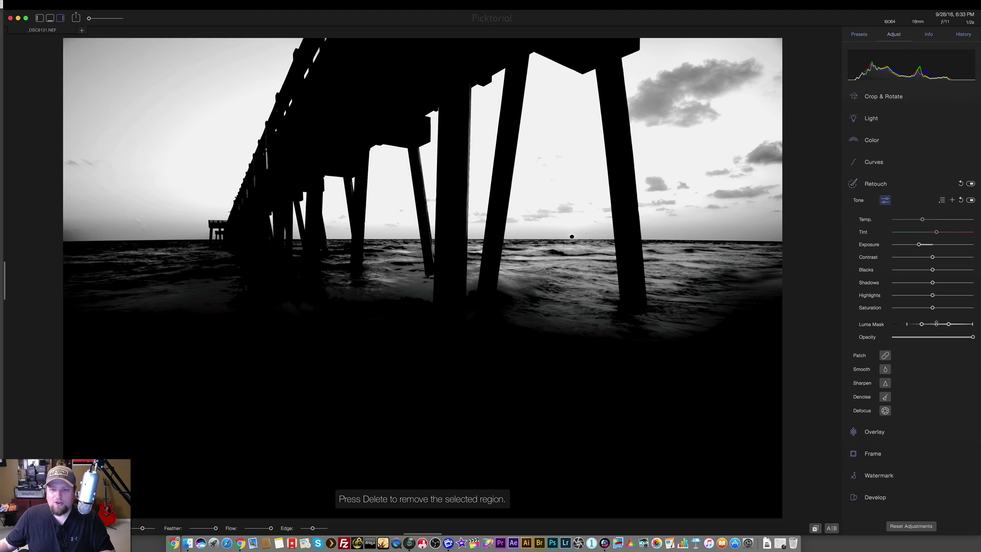
drag(936, 324, 935, 324)
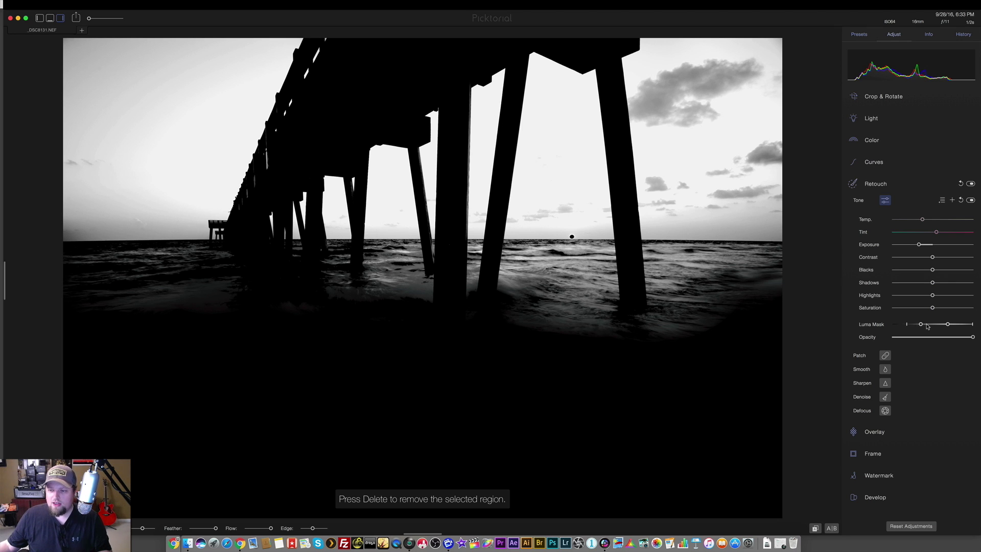
drag(927, 326, 929, 324)
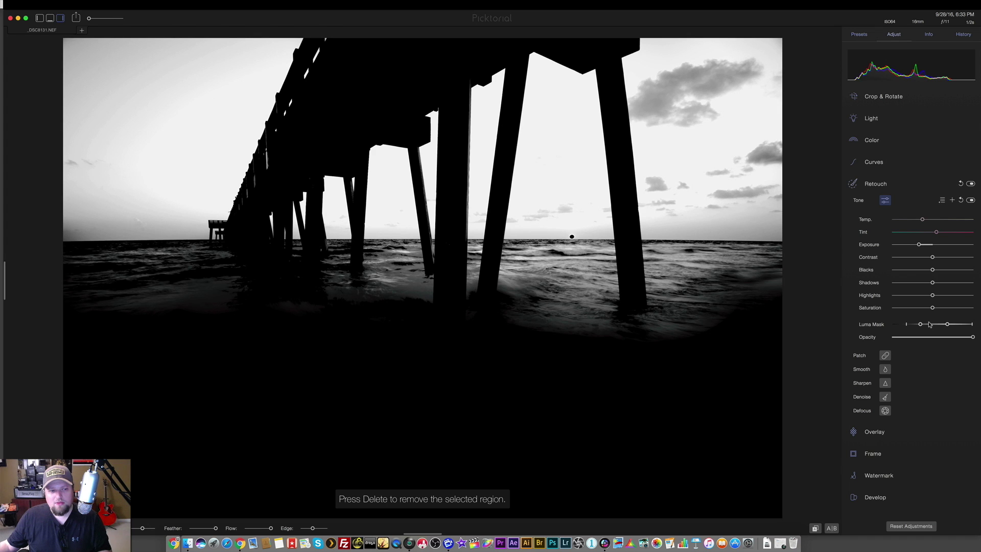
drag(929, 324, 927, 330)
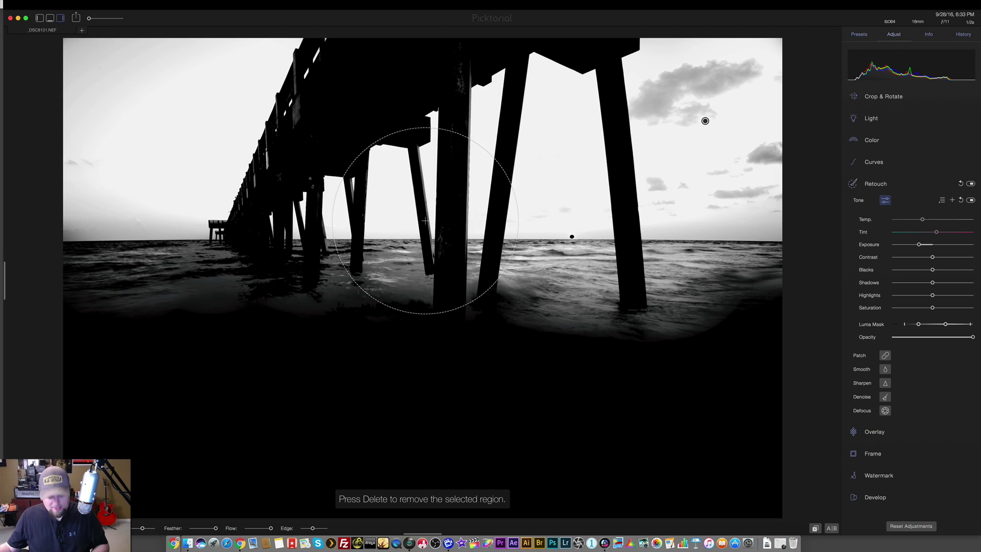
Step: Turn off the mask preview to see the darkened sky in full colour
key(m)
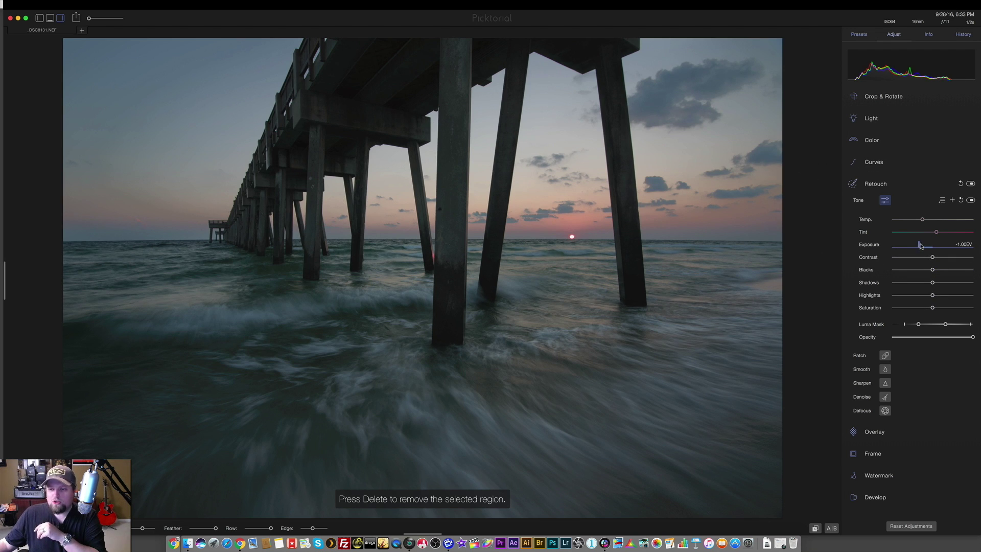
Step: Lower the sky retouch's exposure from about -0.20 EV to roughly -1.45 EV
drag(919, 245, 936, 245)
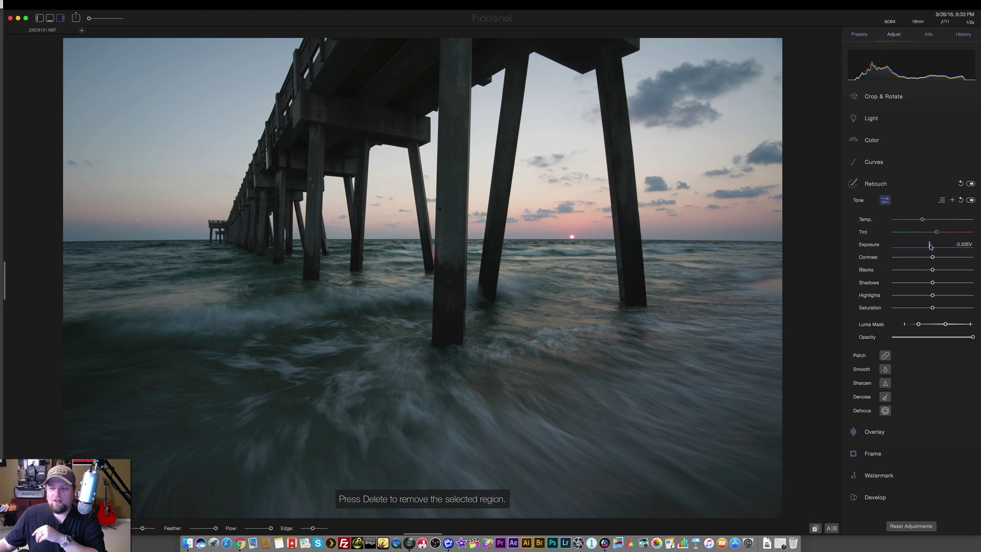
drag(929, 246, 917, 246)
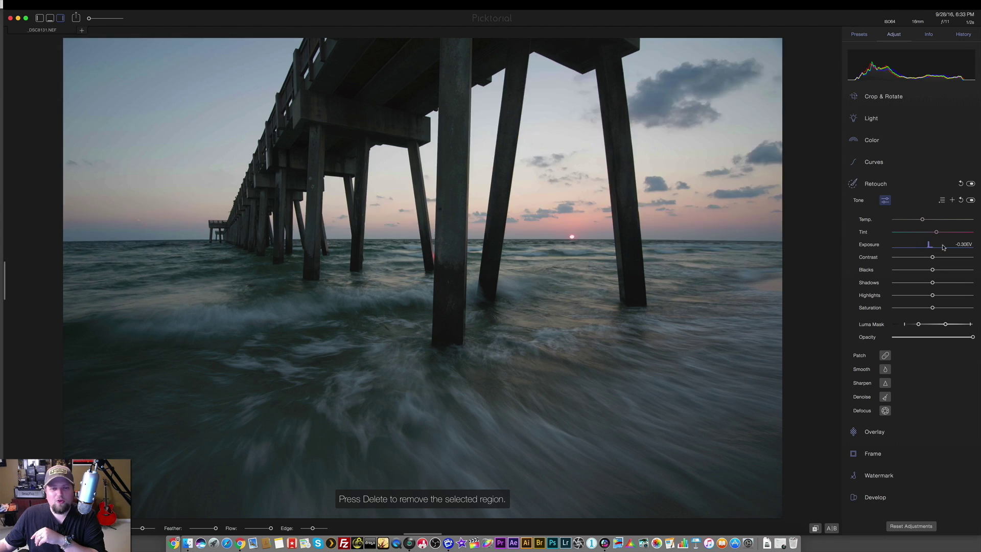
click(929, 245)
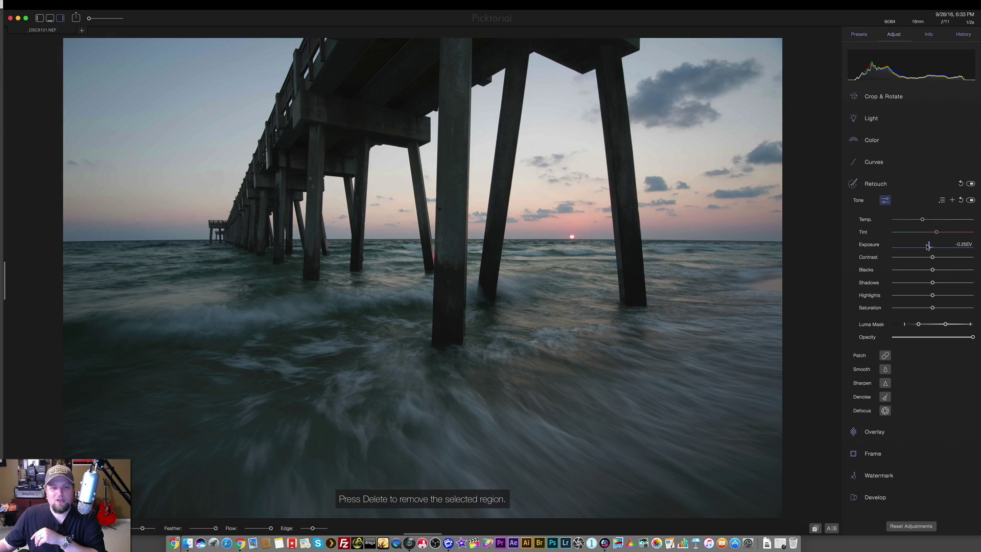
mouse_move(928, 245)
mouse_down()
mouse_move(894, 245)
mouse_move(953, 249)
mouse_move(928, 247)
mouse_up()
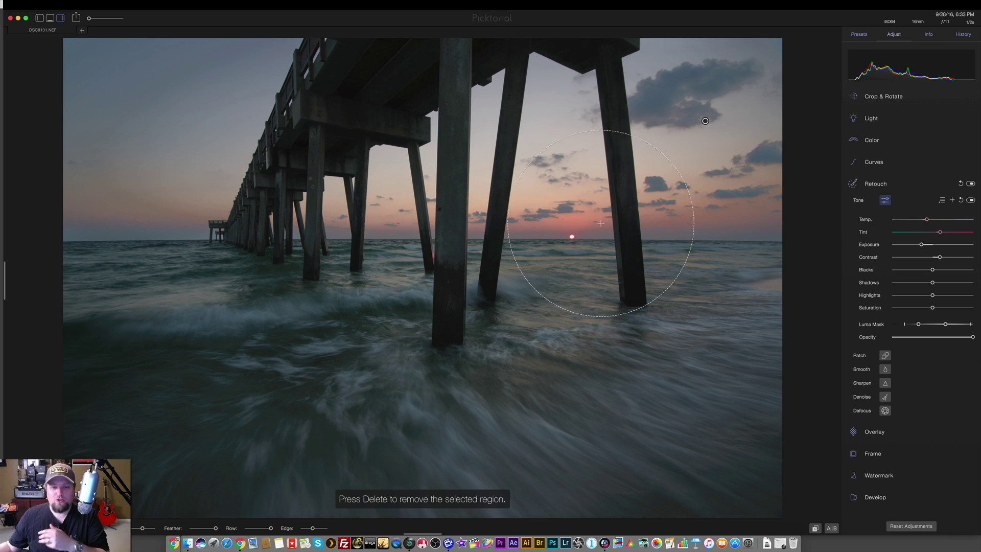
Step: In mask view, use a smaller 100%-edge brush to add the upper-right sky and erase the water below the pier
key(m)
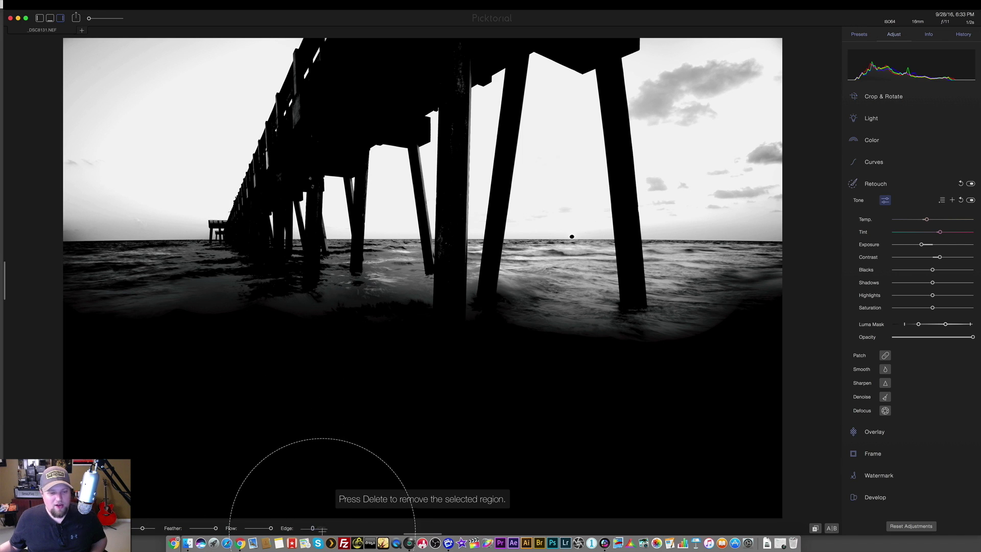
mouse_move(316, 527)
drag(315, 528, 346, 530)
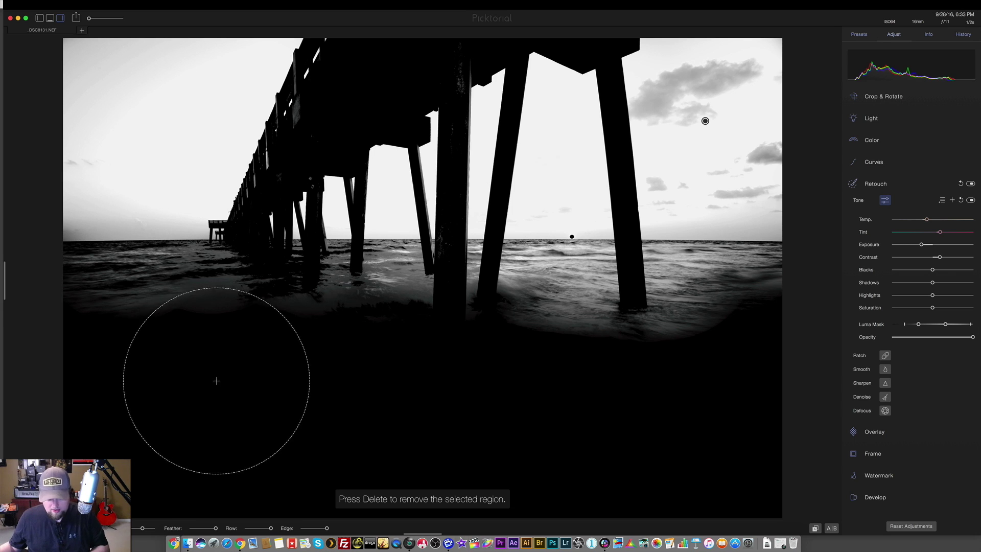
key(bracketleft)
key(bracketleft)
key(bracketleft)
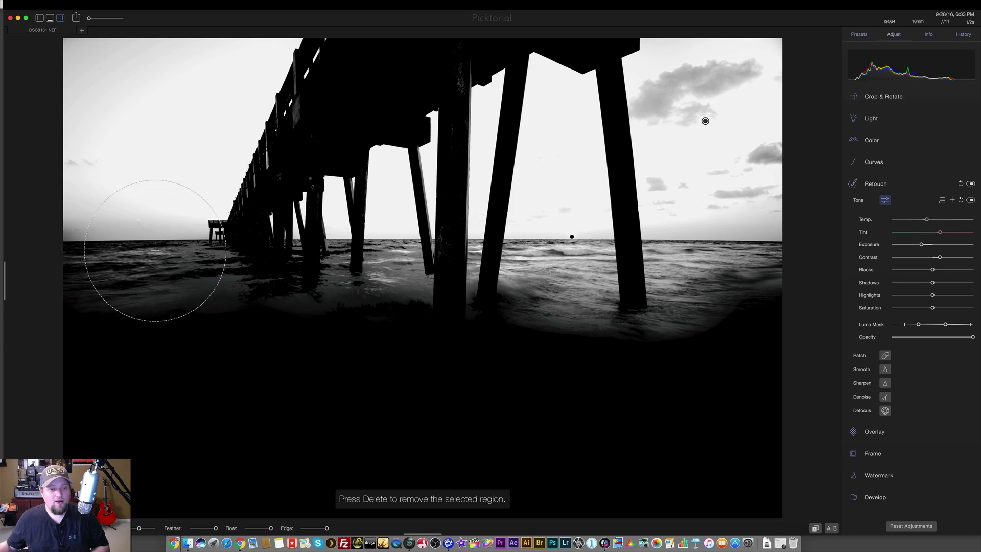
key(bracketleft)
key(bracketleft)
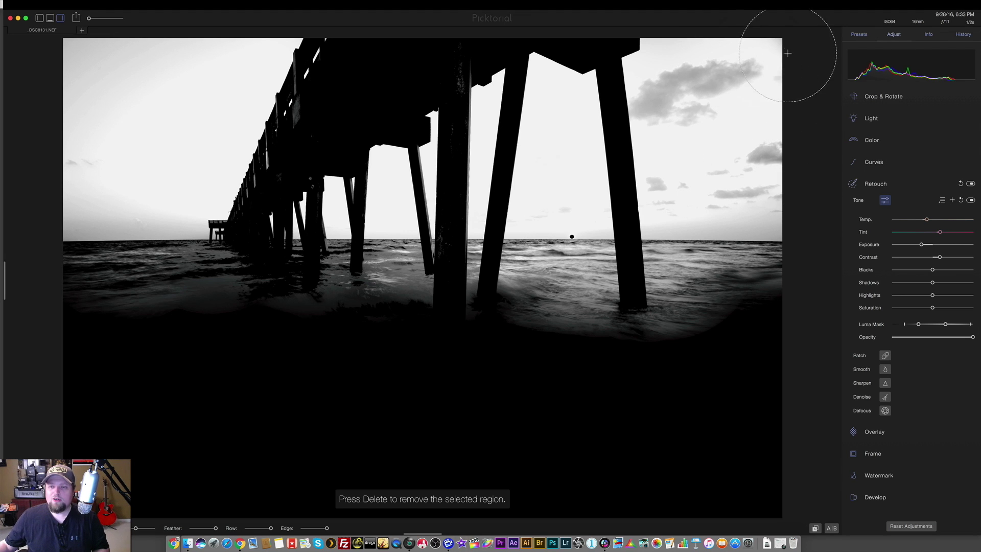
drag(705, 121, 729, 210)
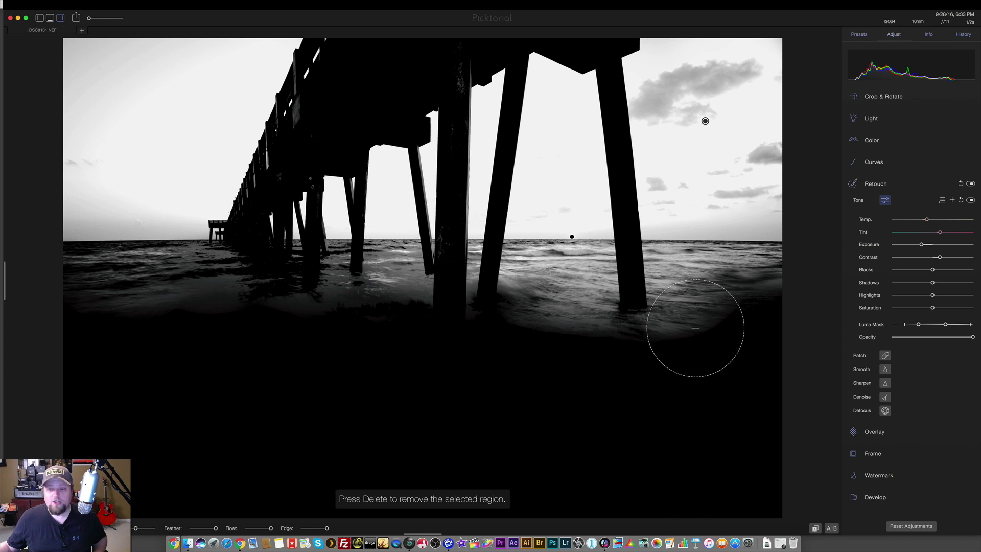
mouse_move(718, 318)
mouse_down()
mouse_move(632, 365)
mouse_move(556, 341)
mouse_move(574, 287)
mouse_move(572, 310)
mouse_move(549, 303)
mouse_move(543, 315)
mouse_move(562, 296)
mouse_move(543, 316)
mouse_move(545, 296)
mouse_move(634, 357)
mouse_move(710, 323)
mouse_move(720, 301)
mouse_move(704, 289)
mouse_move(687, 294)
mouse_move(719, 297)
mouse_move(693, 283)
mouse_move(775, 294)
mouse_move(564, 310)
mouse_move(536, 287)
mouse_move(567, 287)
mouse_move(421, 346)
mouse_move(392, 306)
mouse_move(403, 287)
mouse_move(385, 304)
mouse_move(392, 276)
mouse_move(379, 298)
mouse_move(389, 294)
mouse_move(321, 308)
mouse_move(341, 302)
mouse_move(231, 310)
mouse_move(132, 295)
mouse_move(141, 286)
mouse_move(92, 306)
mouse_move(155, 294)
mouse_move(143, 297)
mouse_move(165, 295)
mouse_move(121, 297)
mouse_move(256, 314)
mouse_move(385, 308)
mouse_move(390, 286)
mouse_move(366, 283)
mouse_move(381, 335)
mouse_move(495, 300)
mouse_move(490, 293)
mouse_move(541, 295)
mouse_move(553, 281)
mouse_move(538, 286)
mouse_move(661, 320)
mouse_move(696, 300)
mouse_move(673, 287)
mouse_move(712, 287)
mouse_move(681, 273)
mouse_move(719, 287)
mouse_move(688, 289)
mouse_move(756, 296)
mouse_move(679, 280)
mouse_move(526, 282)
mouse_move(522, 296)
mouse_move(489, 298)
mouse_move(537, 279)
mouse_move(528, 276)
mouse_move(589, 292)
mouse_move(473, 333)
mouse_move(409, 291)
mouse_move(400, 306)
mouse_move(398, 278)
mouse_move(385, 307)
mouse_move(455, 280)
mouse_move(464, 255)
mouse_move(482, 294)
mouse_move(731, 285)
mouse_move(703, 296)
mouse_move(285, 285)
mouse_move(113, 291)
mouse_move(284, 328)
mouse_move(558, 314)
mouse_move(186, 282)
mouse_move(252, 287)
mouse_move(416, 267)
mouse_move(465, 280)
mouse_move(481, 251)
mouse_move(508, 265)
mouse_up()
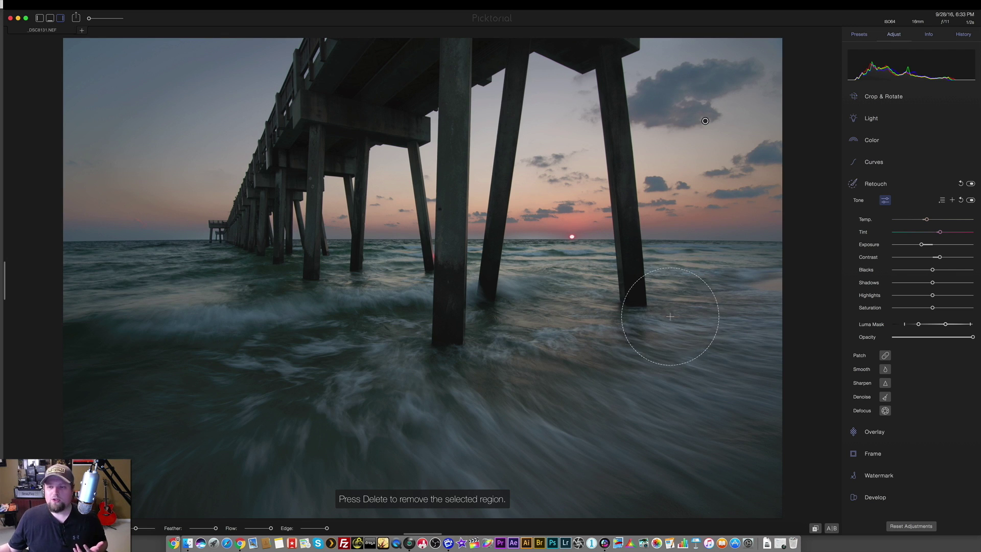
Step: Warm the whole photo in global Light with Temp 20 and Tint 3
click(853, 185)
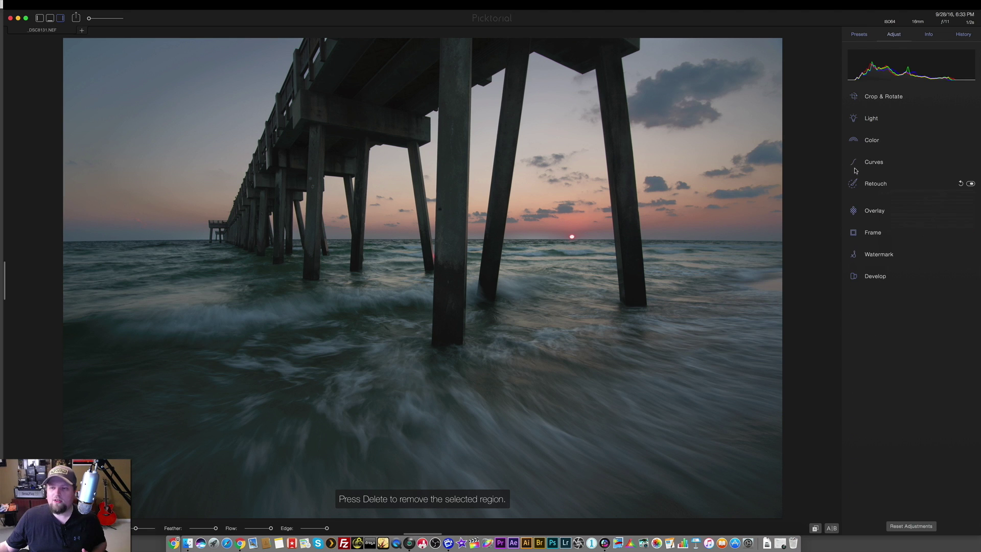
click(849, 118)
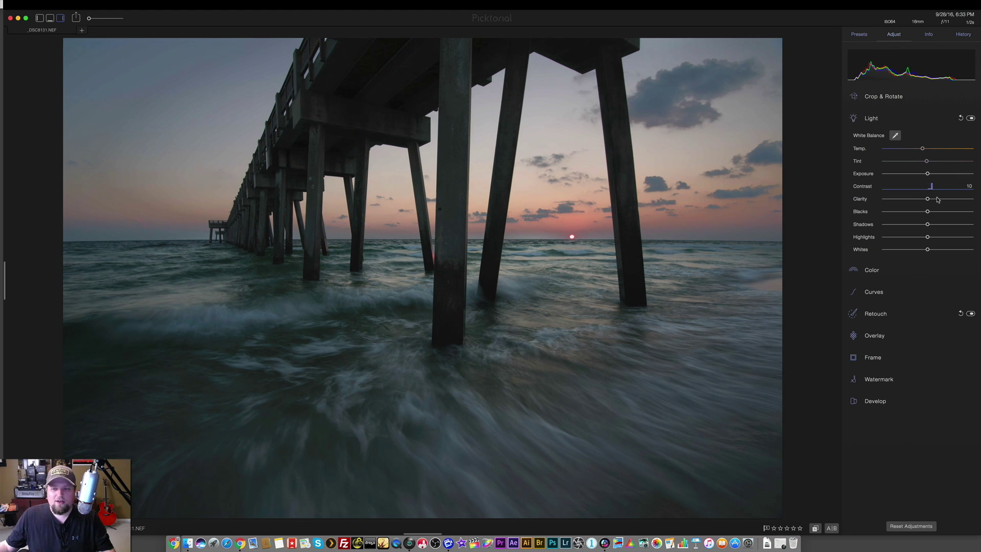
scroll(932, 226, down, 1)
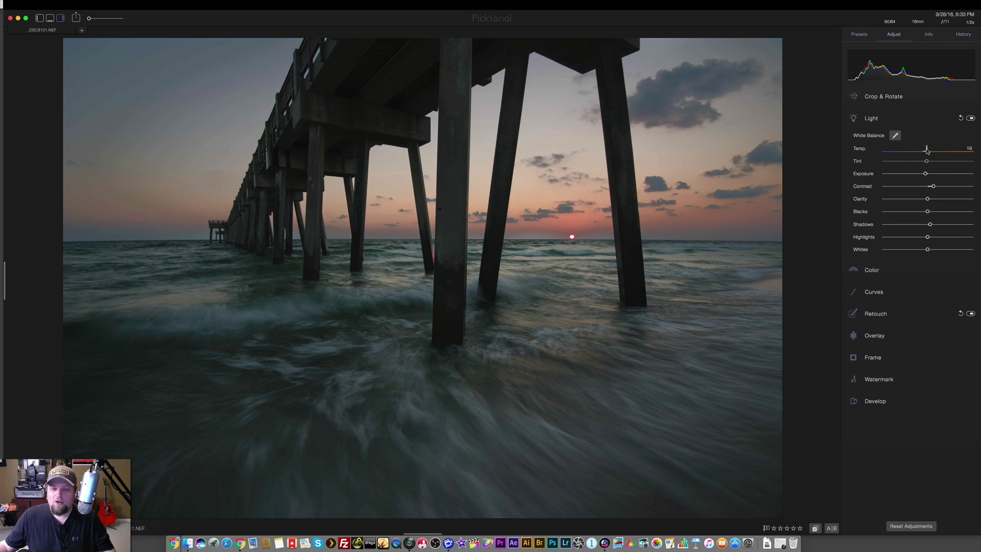
click(929, 162)
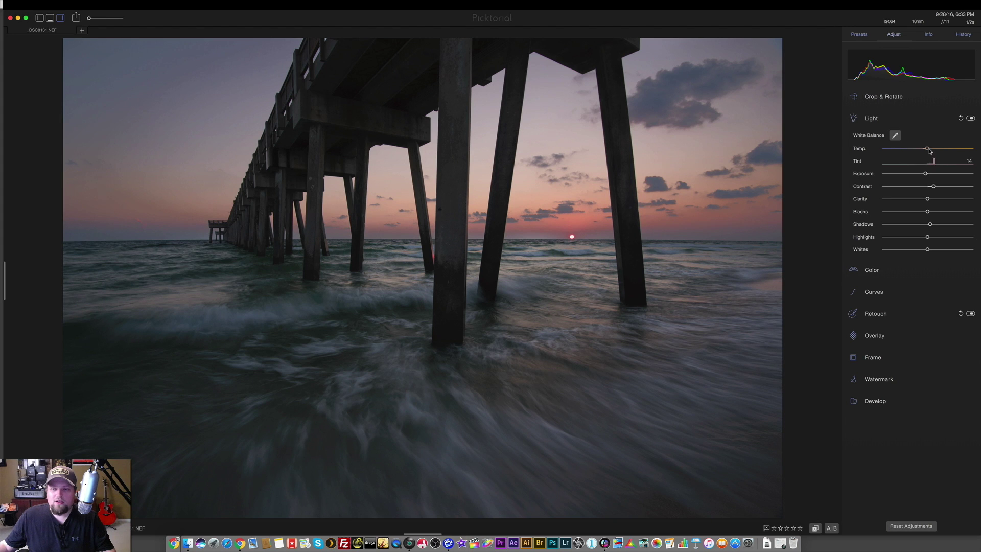
click(928, 149)
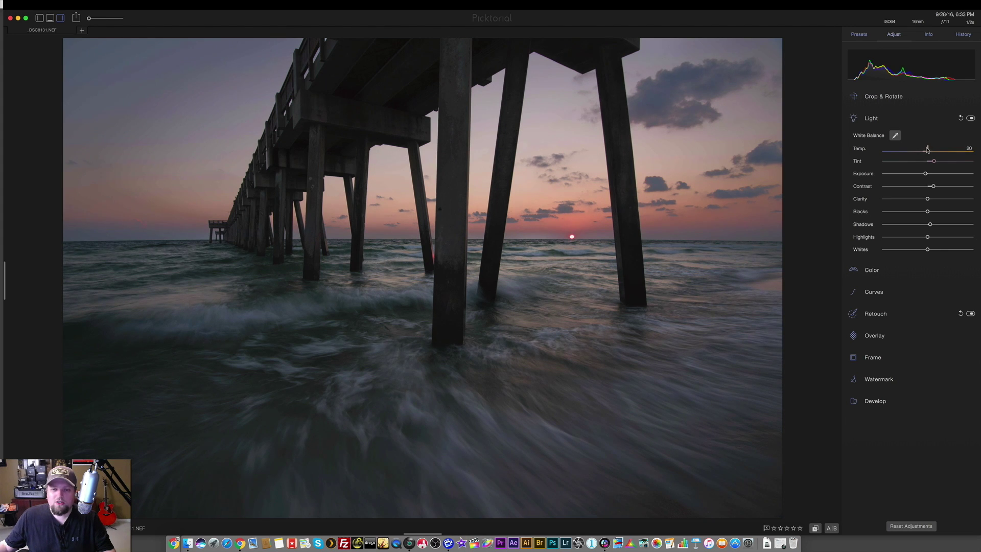
click(930, 162)
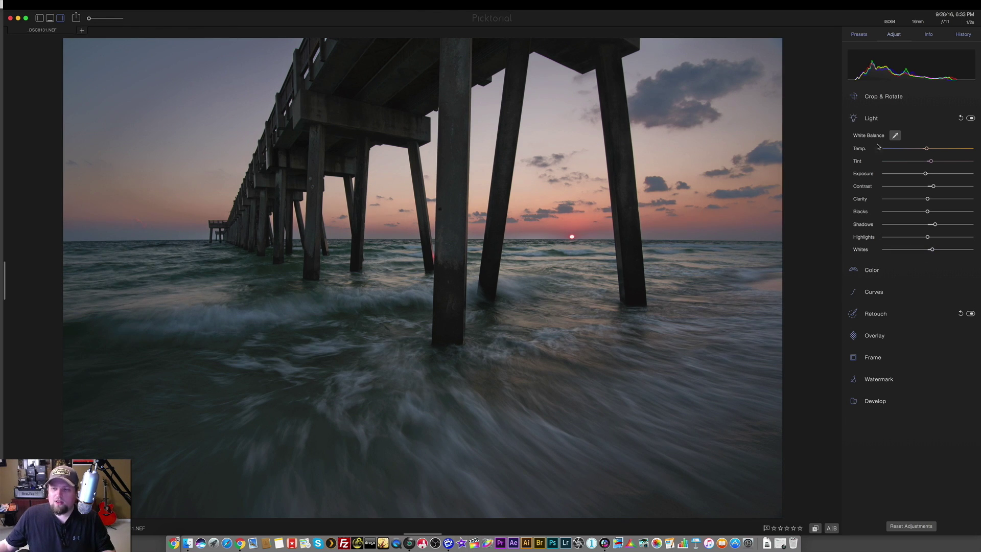
Step: Create a new tone region at +1.00EV with a larger brush at 21% flow, painting the foam
click(856, 120)
click(855, 184)
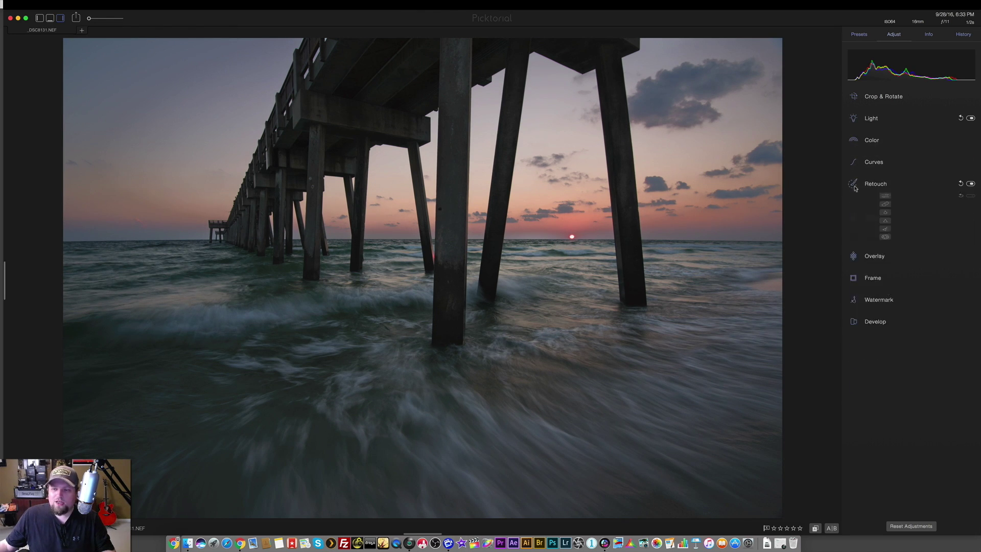
click(885, 201)
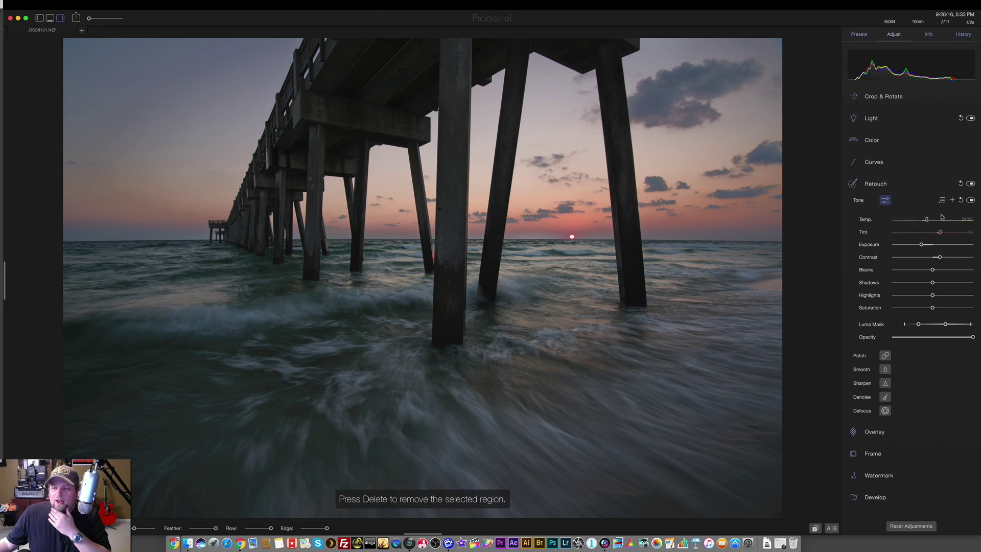
click(952, 200)
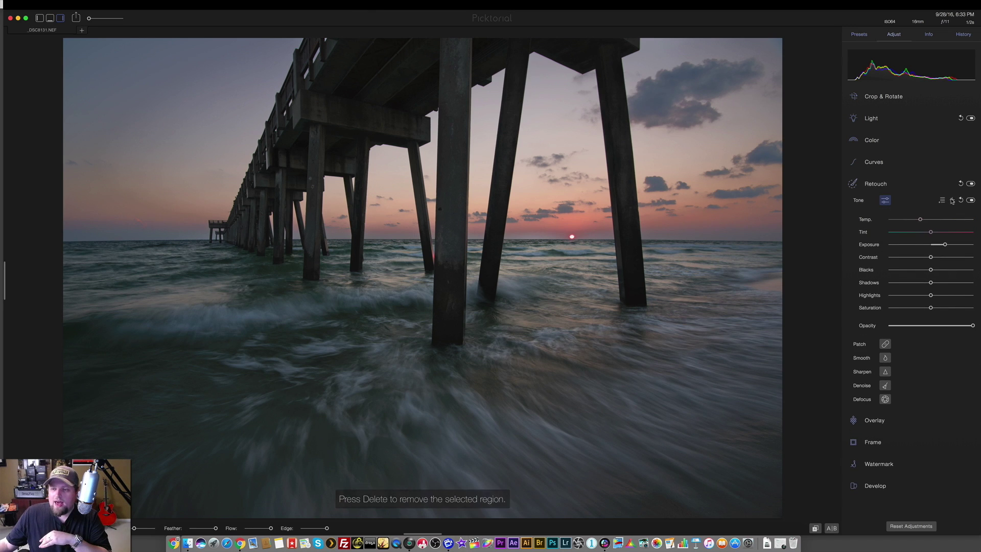
mouse_move(939, 246)
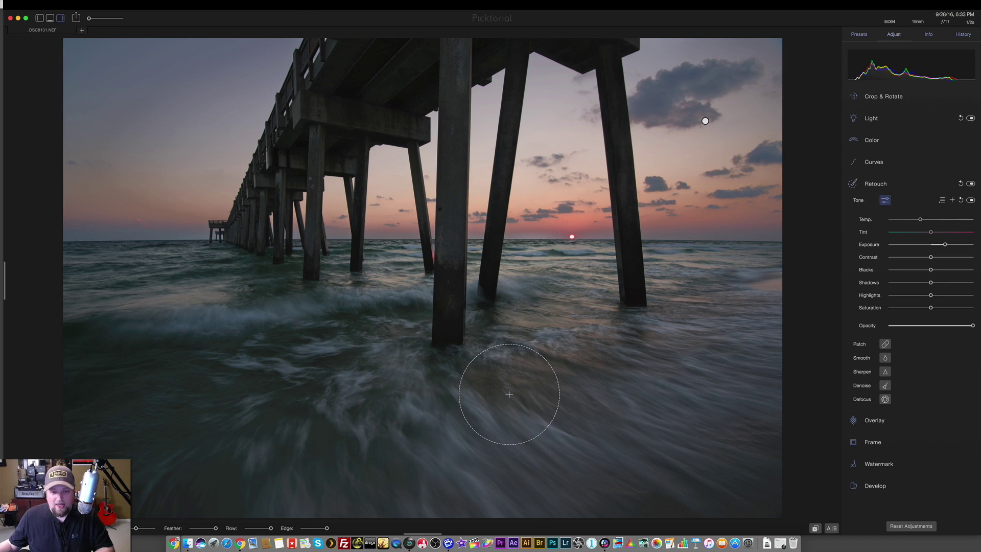
key(bracketright)
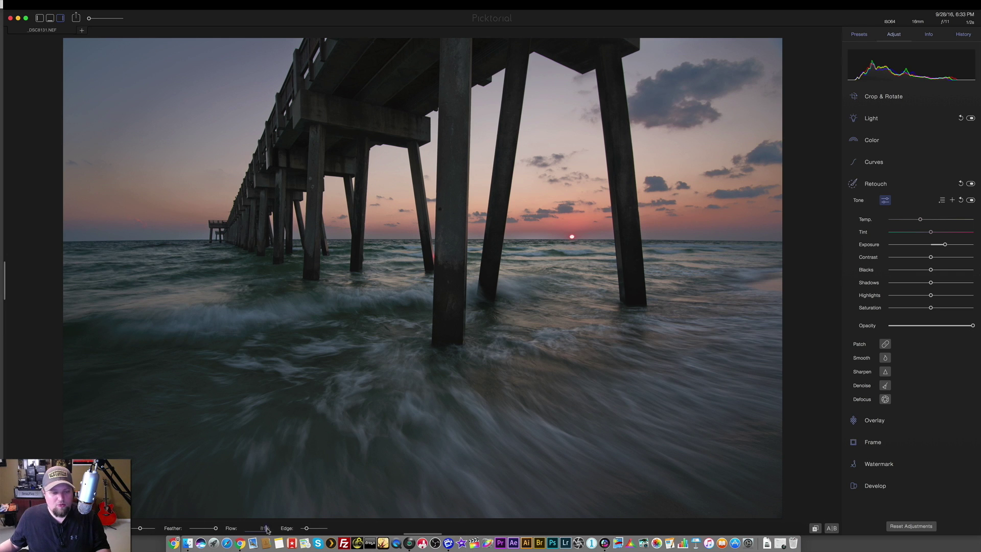
drag(253, 532, 251, 532)
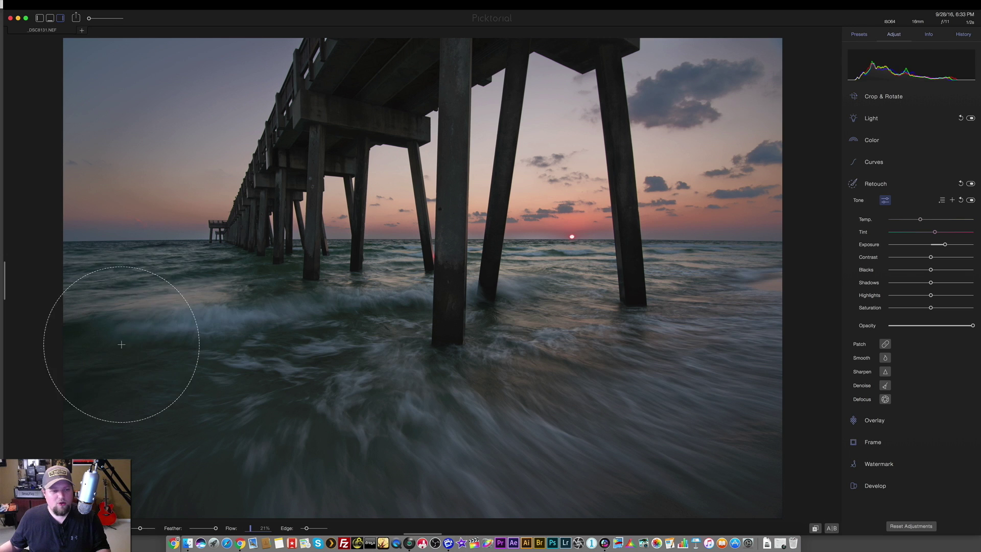
mouse_move(230, 419)
mouse_down()
mouse_move(311, 444)
mouse_move(255, 449)
mouse_move(322, 403)
mouse_move(288, 357)
mouse_move(245, 402)
mouse_move(465, 428)
mouse_move(456, 455)
mouse_move(683, 431)
mouse_move(636, 424)
mouse_move(762, 380)
mouse_move(663, 360)
mouse_move(580, 371)
mouse_move(518, 362)
mouse_move(585, 318)
mouse_move(545, 319)
mouse_move(643, 338)
mouse_move(752, 333)
mouse_move(718, 360)
mouse_move(278, 430)
mouse_move(155, 469)
mouse_move(469, 458)
mouse_move(641, 479)
mouse_move(735, 451)
mouse_move(489, 413)
mouse_move(147, 389)
mouse_move(182, 353)
mouse_move(211, 355)
mouse_move(193, 364)
mouse_move(202, 364)
mouse_move(237, 350)
mouse_move(124, 330)
mouse_move(153, 325)
mouse_move(315, 359)
mouse_move(219, 403)
mouse_move(252, 411)
mouse_move(208, 415)
mouse_move(310, 408)
mouse_move(517, 420)
mouse_move(566, 385)
mouse_move(582, 356)
mouse_move(733, 330)
mouse_move(744, 316)
mouse_move(679, 345)
mouse_move(203, 391)
mouse_move(224, 377)
mouse_move(118, 330)
mouse_move(157, 309)
mouse_move(65, 319)
mouse_move(339, 342)
mouse_move(105, 374)
mouse_move(93, 411)
mouse_move(290, 441)
mouse_move(225, 460)
mouse_move(160, 384)
mouse_move(154, 306)
mouse_move(147, 317)
mouse_move(218, 427)
mouse_move(353, 465)
mouse_move(710, 437)
mouse_move(603, 350)
mouse_move(596, 361)
mouse_move(564, 335)
mouse_up()
Step: Paint a new tone region over the waves around the pier legs
scroll(563, 332, down, 3)
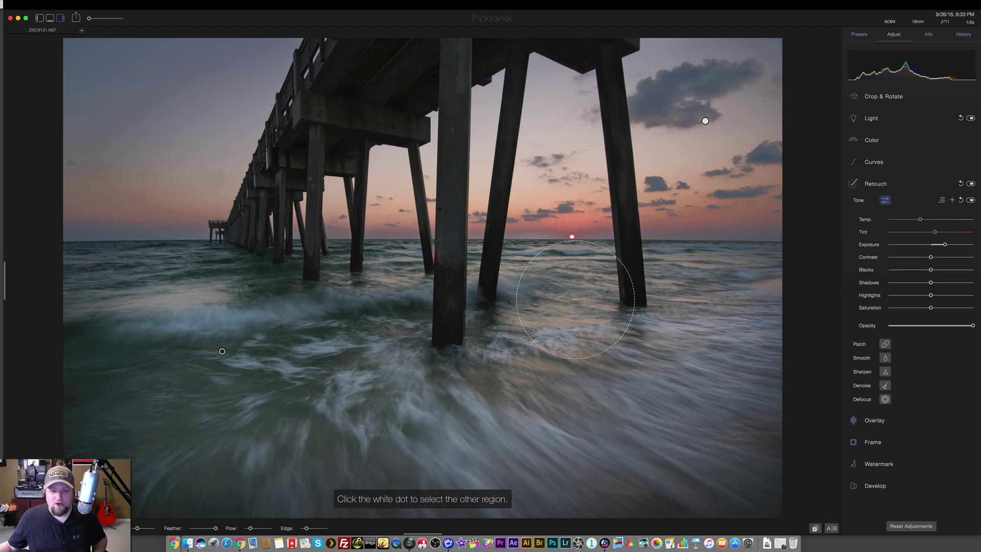
mouse_move(556, 330)
mouse_down()
mouse_move(527, 342)
mouse_move(528, 366)
mouse_move(568, 339)
mouse_move(566, 312)
mouse_move(581, 289)
mouse_move(532, 332)
mouse_move(522, 367)
mouse_move(558, 368)
mouse_move(589, 328)
mouse_move(513, 338)
mouse_move(528, 368)
mouse_move(580, 361)
mouse_up()
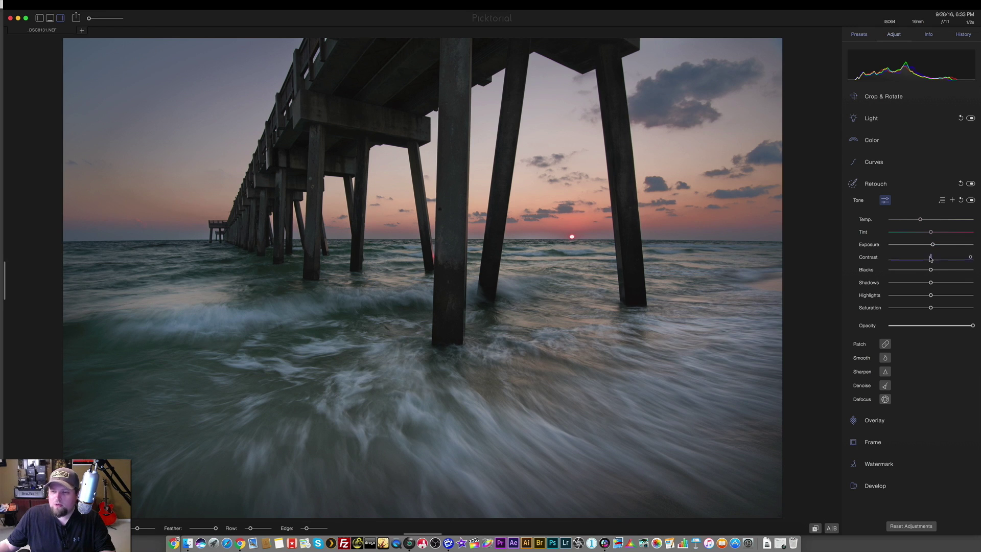
click(946, 200)
Step: Add Clarity to the water region, shrink the brush to 16%, and set exposure to 0.30EV
click(943, 209)
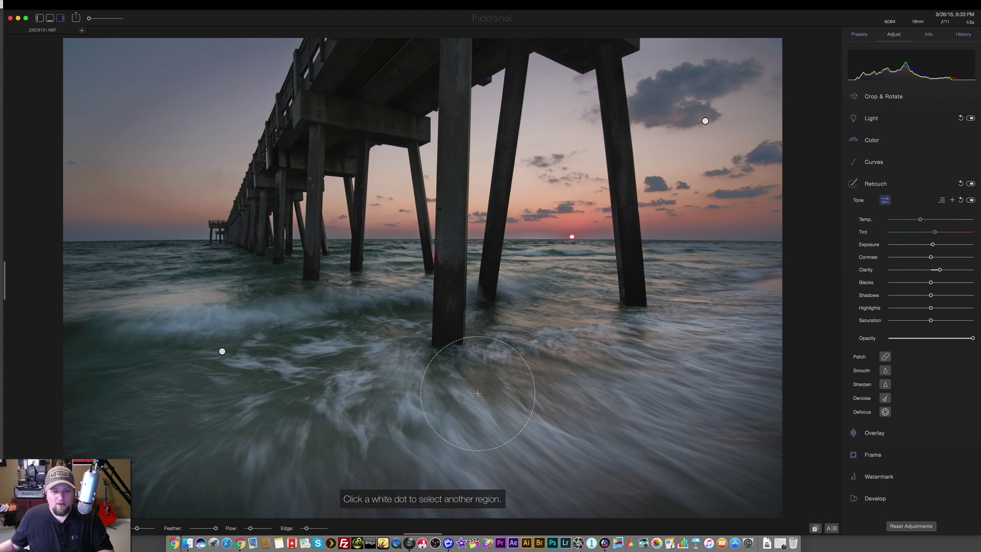
mouse_move(138, 530)
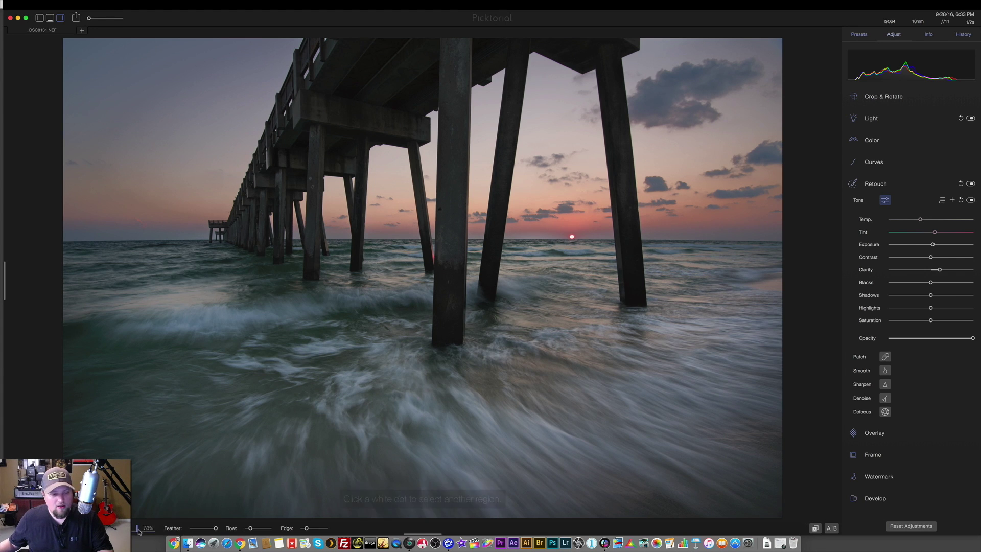
drag(136, 530, 133, 529)
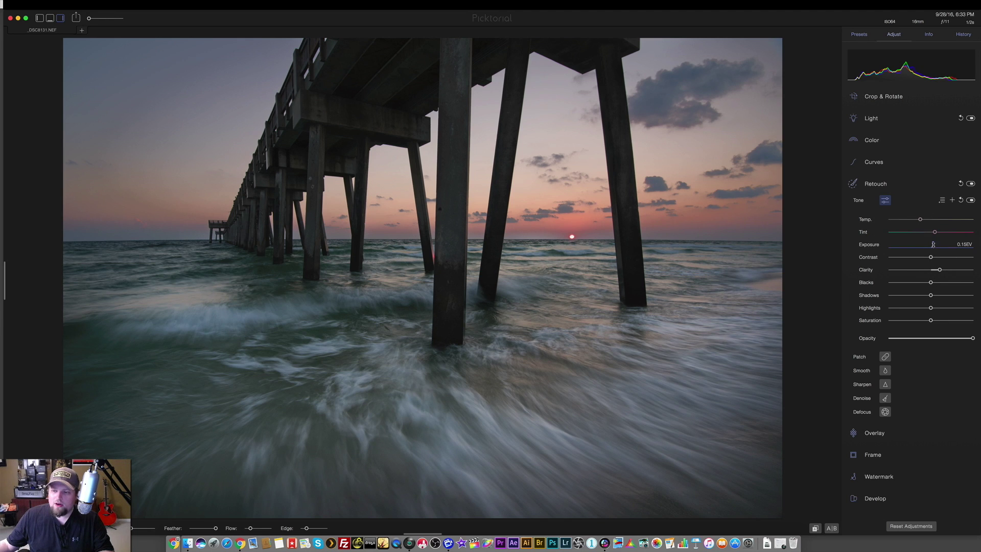
drag(933, 245, 934, 244)
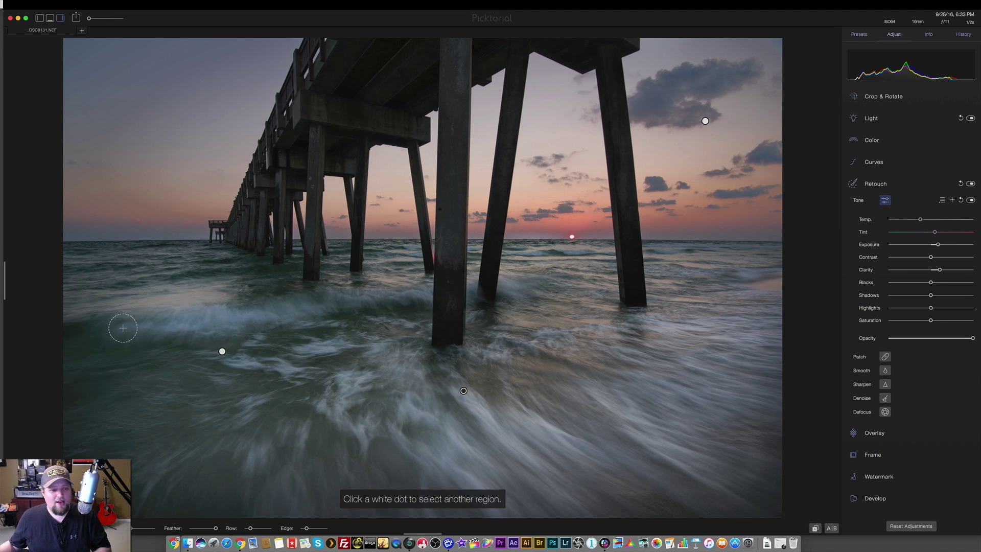
Step: Paint extra strokes over the foam across the water by the centre and right pier legs
drag(145, 328, 416, 302)
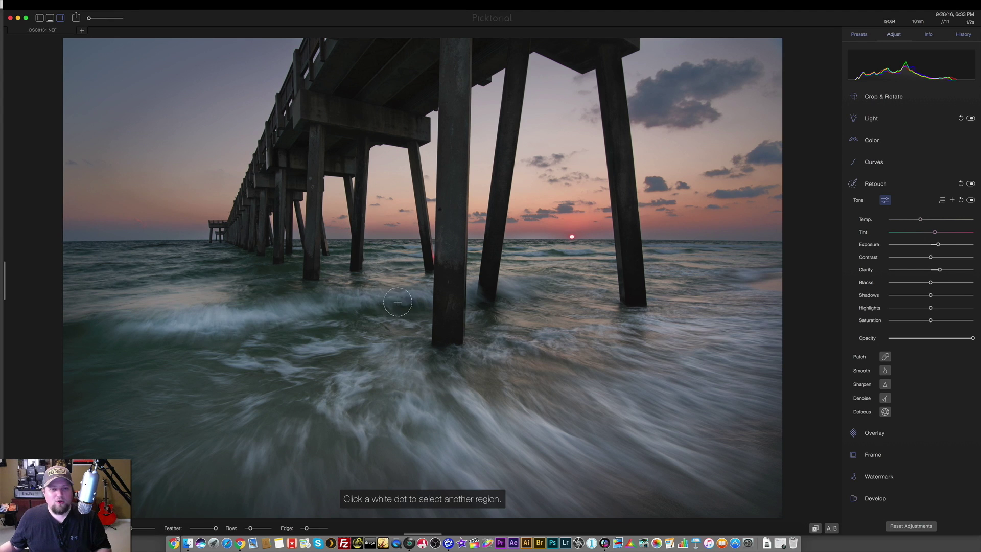
drag(409, 303, 444, 309)
drag(505, 292, 521, 288)
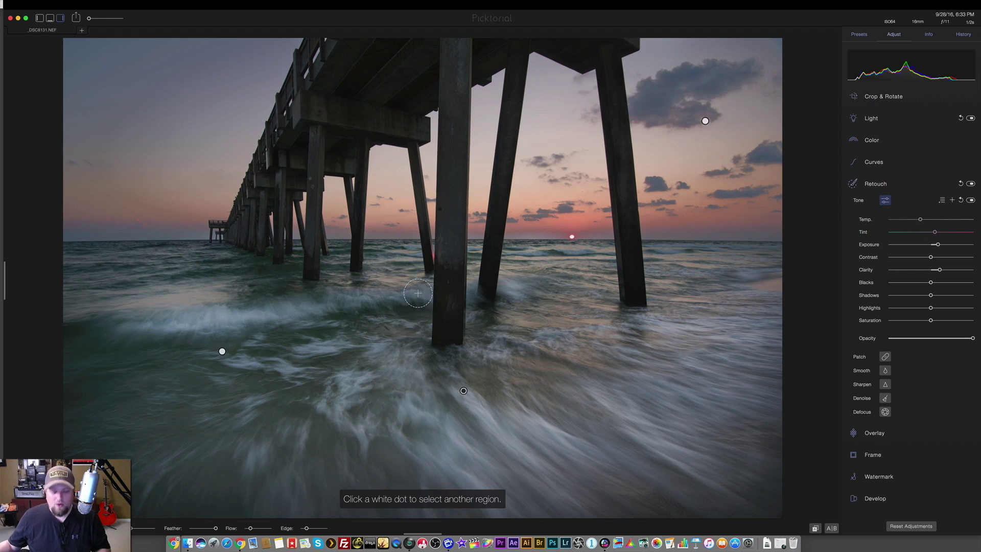
click(455, 330)
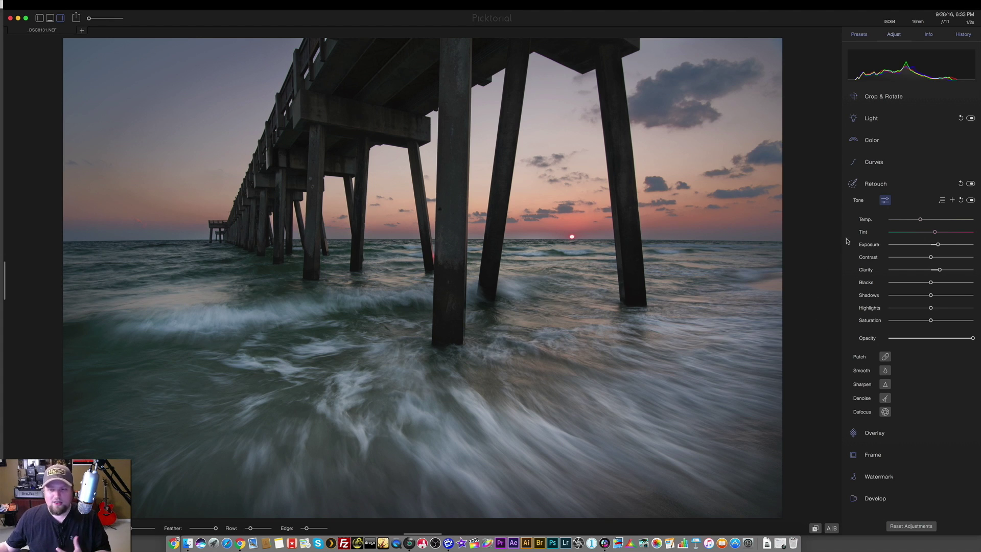
Step: Shape the RGB curve into a gentle S, lifting the highlights and slightly lowering the midtones
click(857, 185)
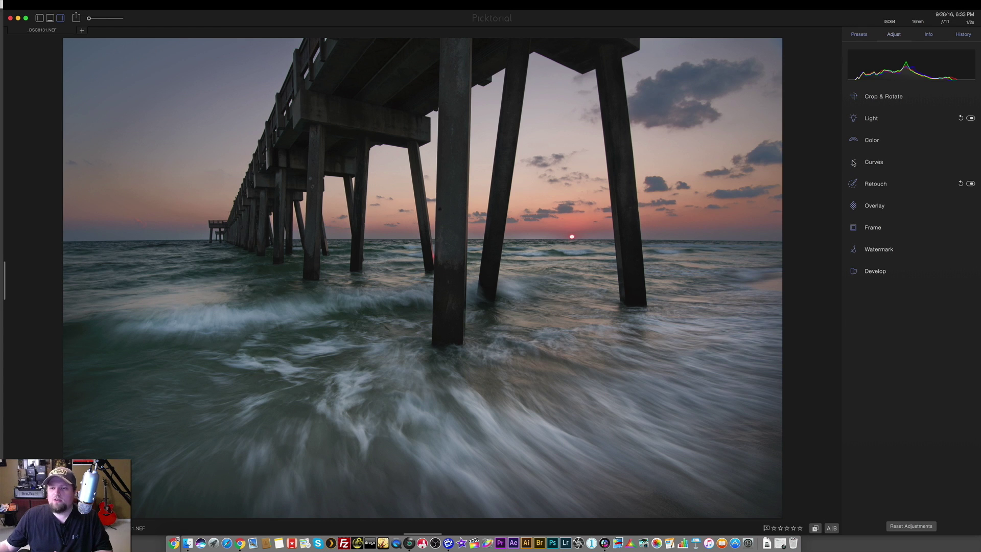
click(853, 162)
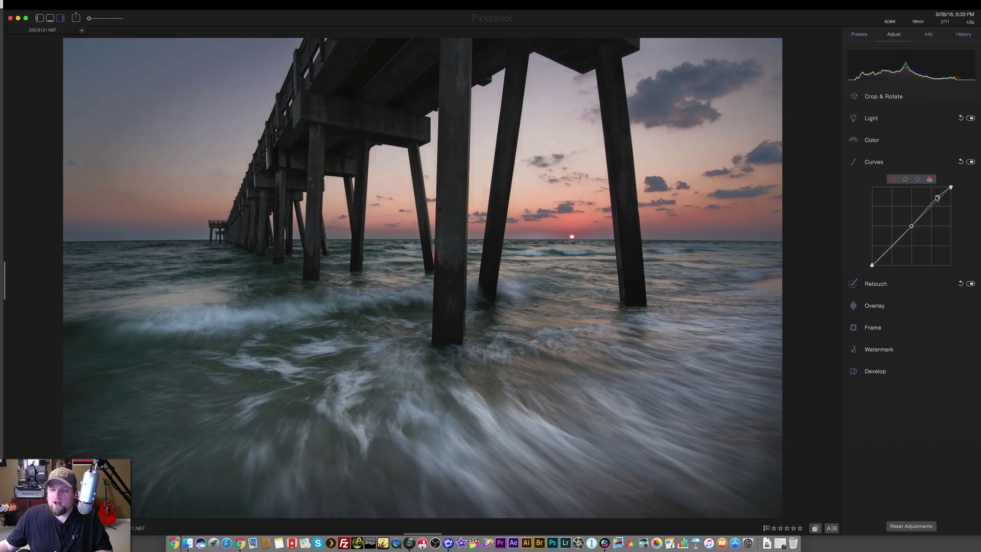
drag(937, 198, 893, 246)
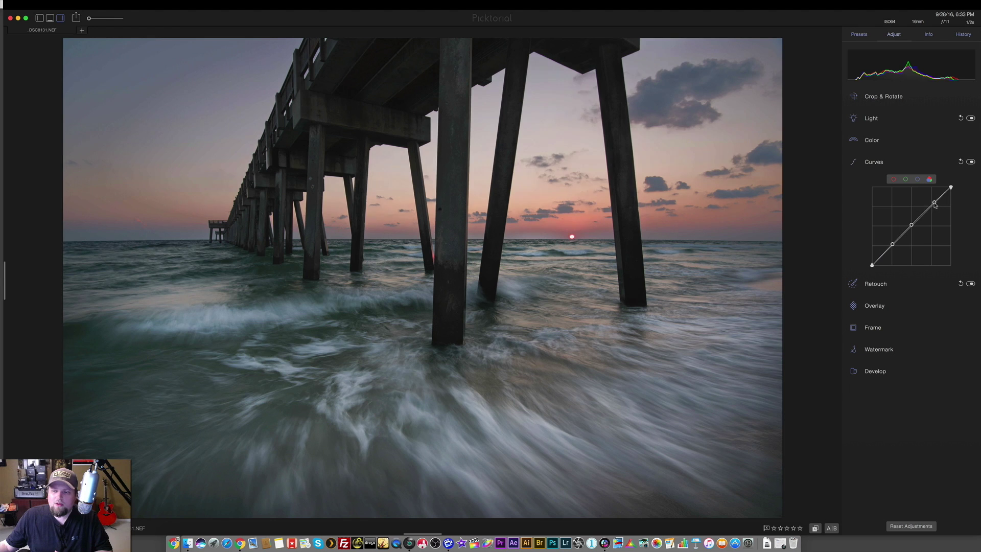
drag(934, 204, 932, 202)
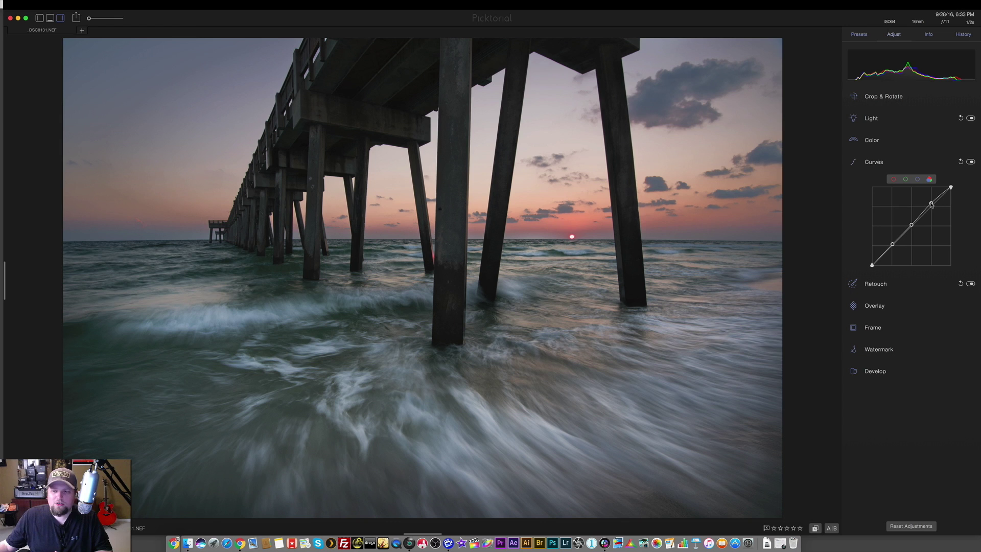
drag(931, 205, 931, 203)
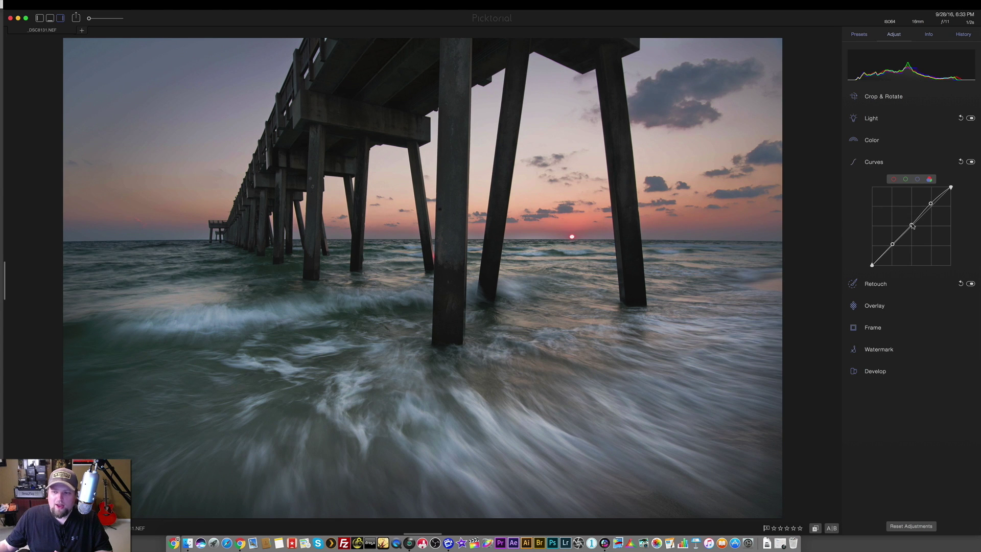
drag(912, 226, 914, 225)
Step: Set Tint to 15, lower Exposure, drop Highlights to -38, and raise Contrast
click(856, 120)
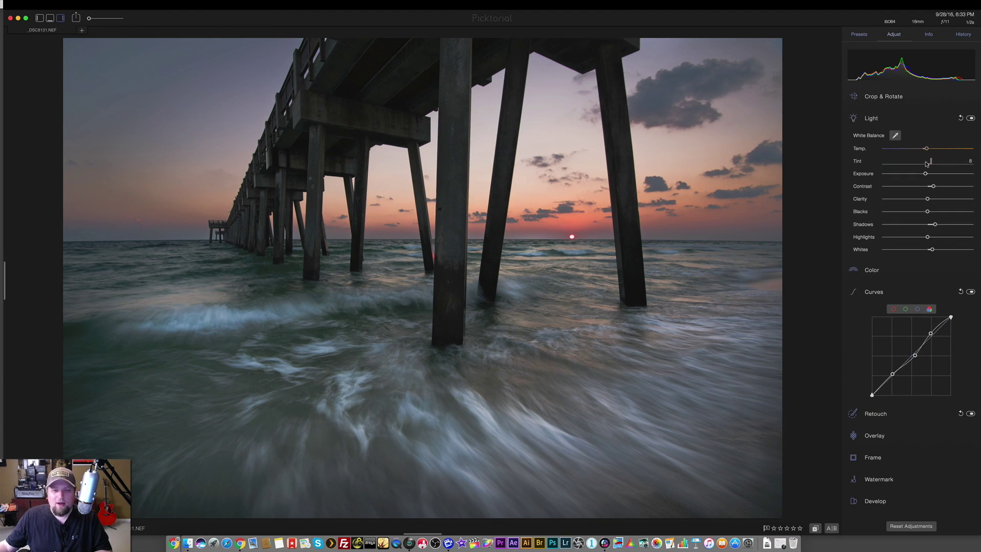
drag(930, 161, 932, 163)
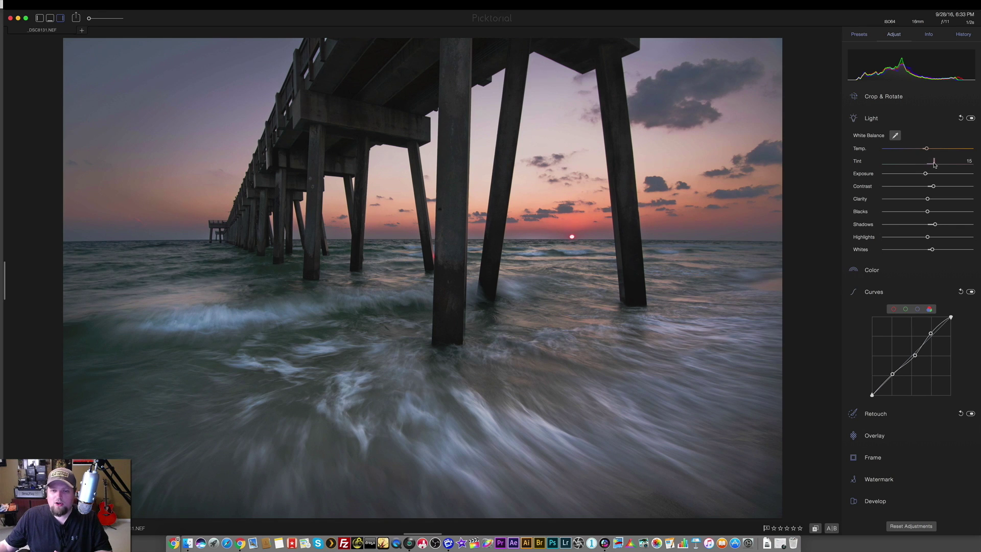
drag(933, 164, 926, 175)
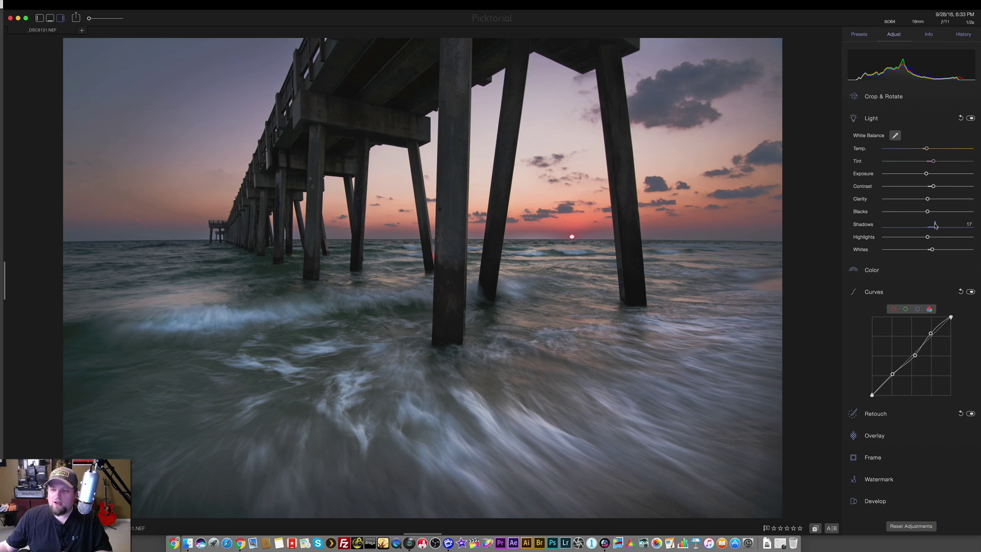
click(919, 237)
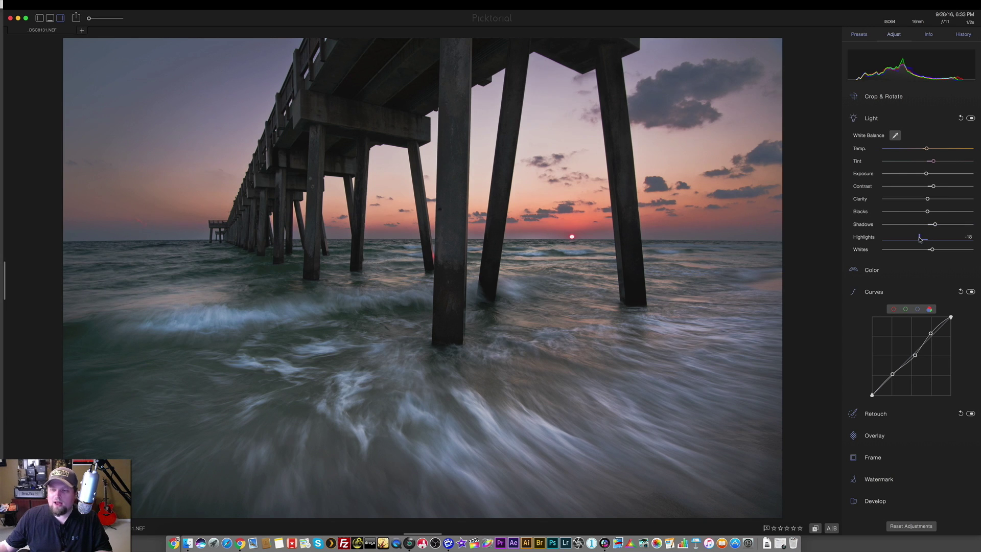
drag(911, 238, 912, 238)
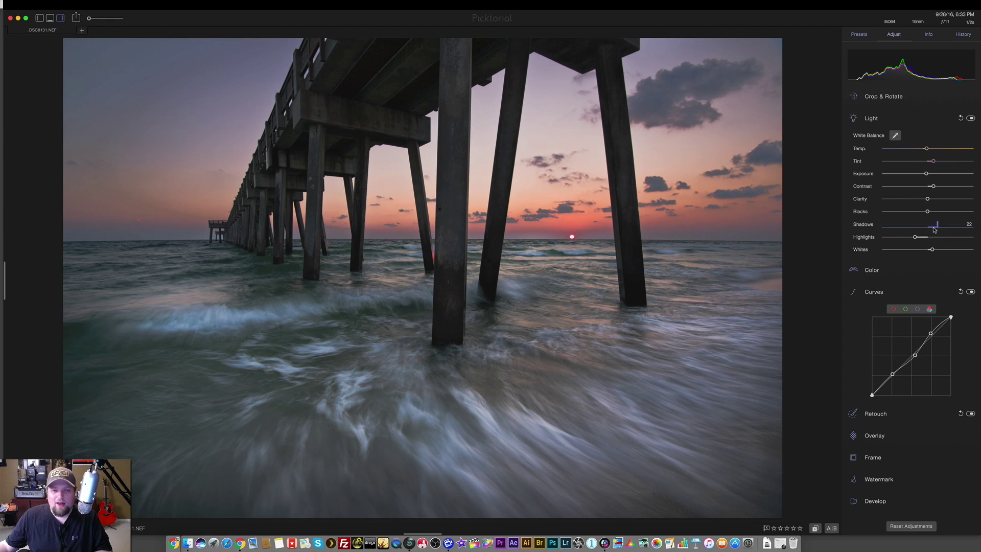
drag(938, 189, 938, 190)
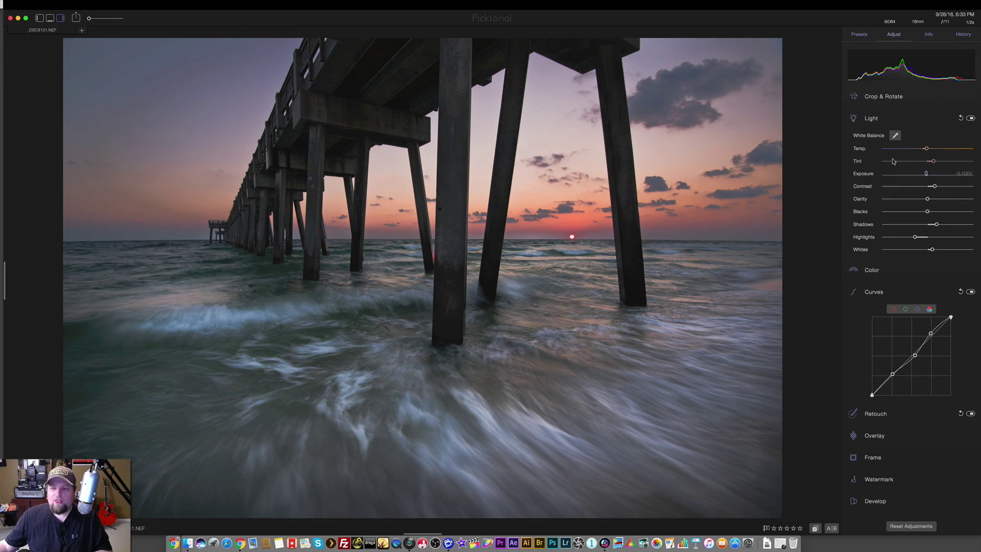
click(858, 122)
Step: Trim the crop slightly on the left, bottom and right edges and apply it
click(852, 100)
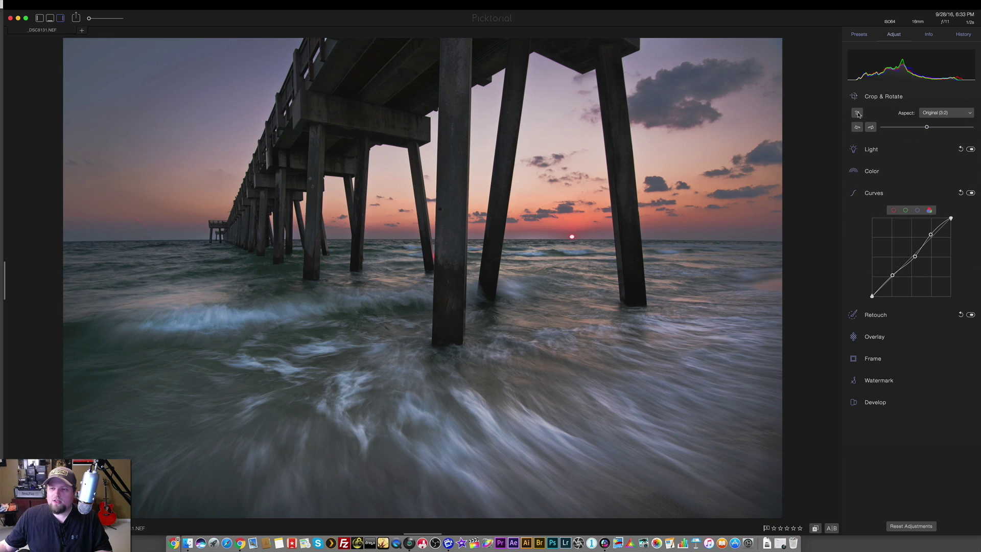
click(858, 112)
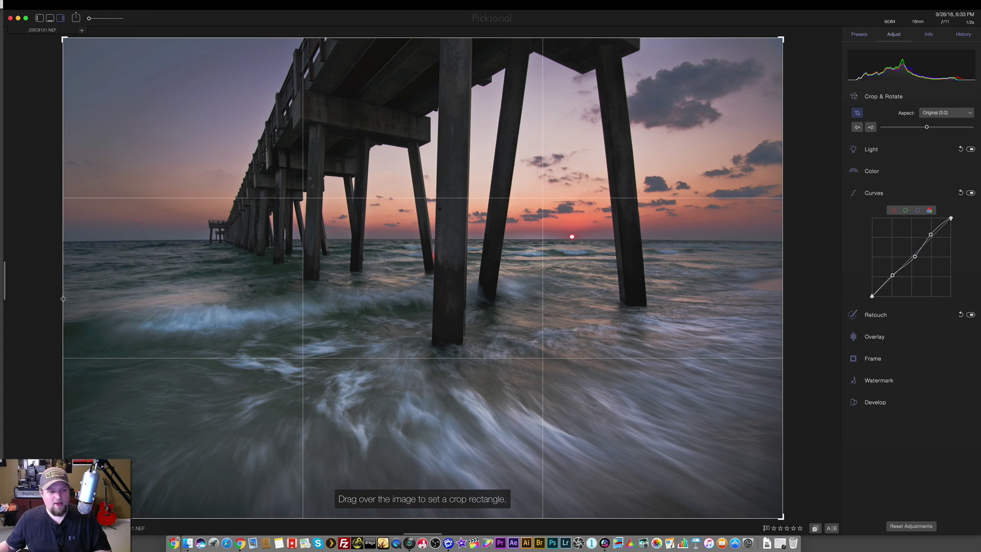
drag(63, 298, 112, 290)
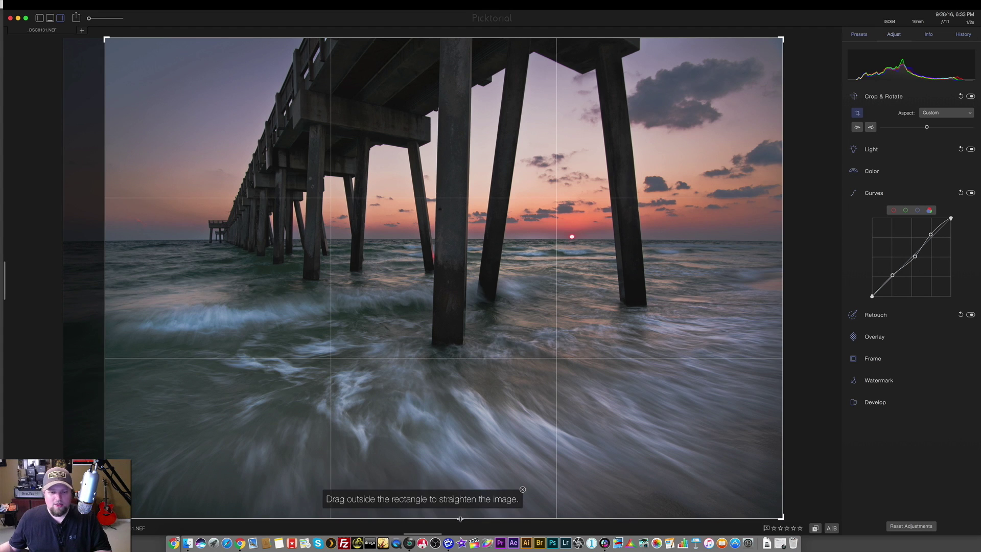
drag(460, 518, 462, 485)
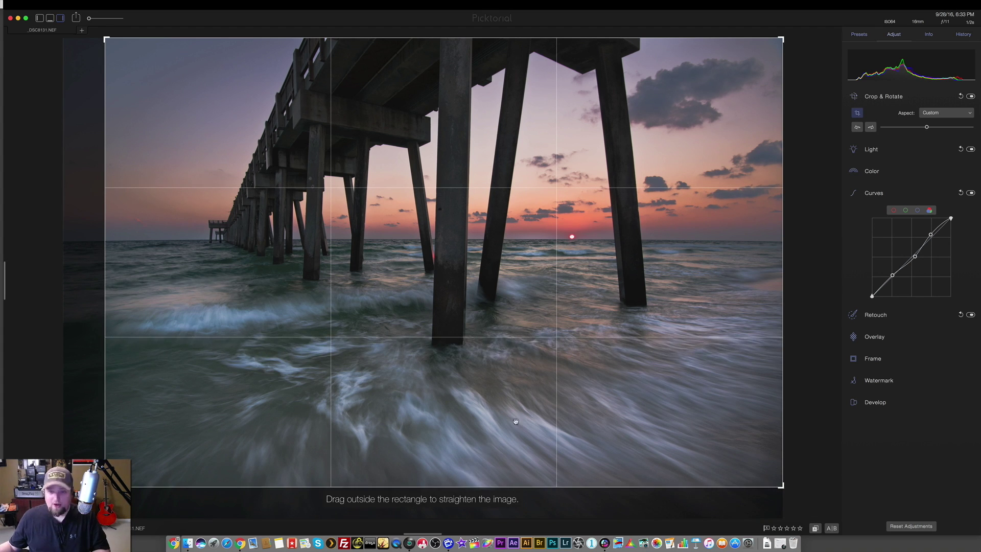
drag(784, 267, 770, 267)
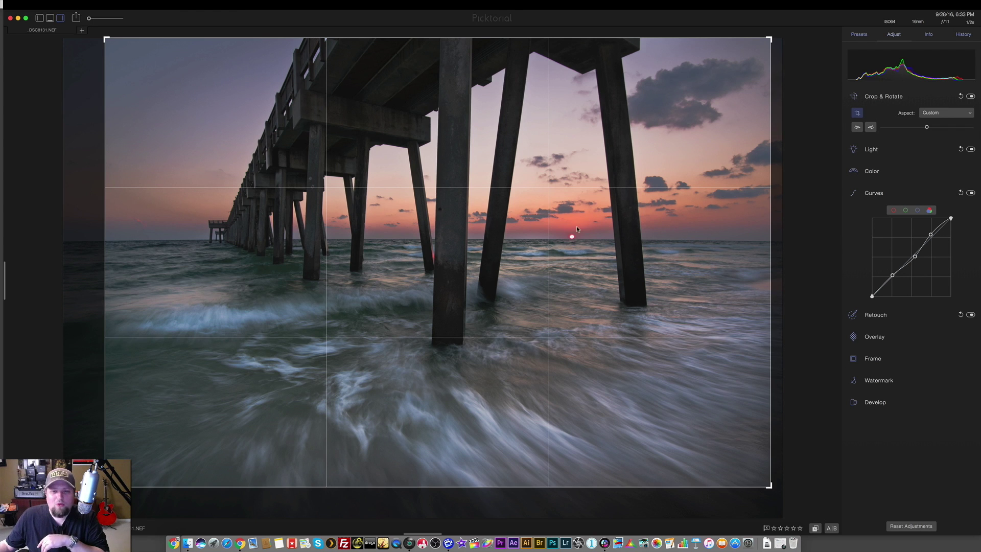
key(Return)
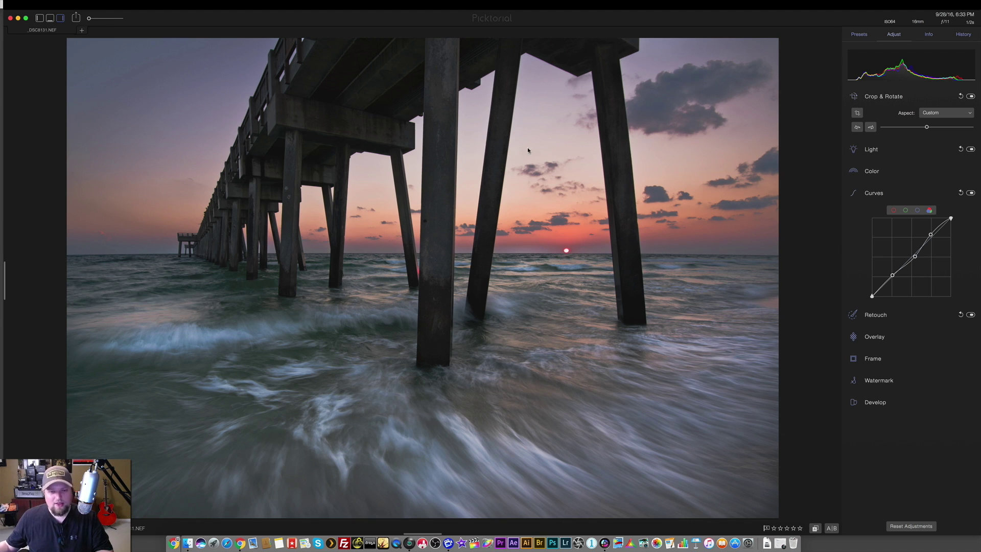
Step: Collapse the Crop & Rotate panel and the Curves panel
click(853, 96)
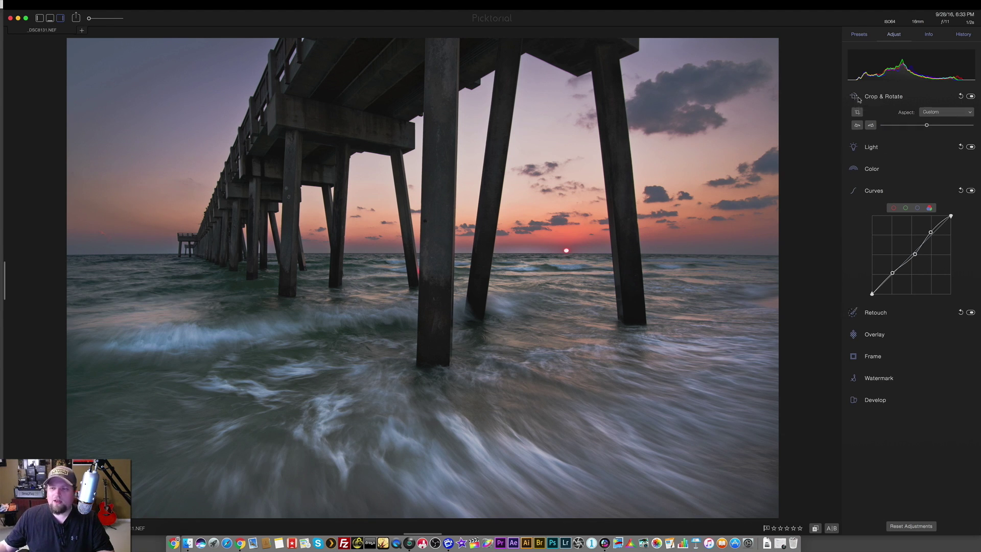
click(853, 96)
click(855, 100)
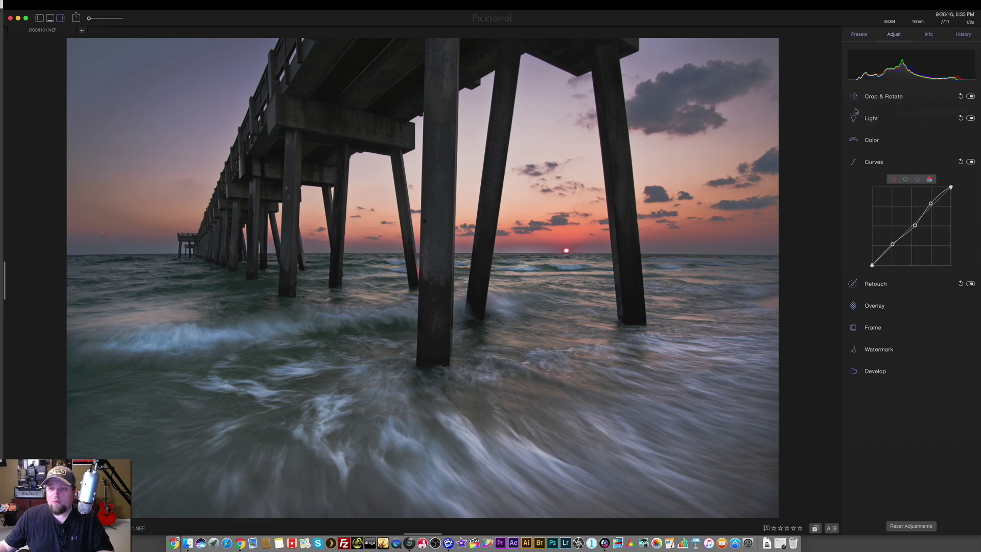
click(853, 159)
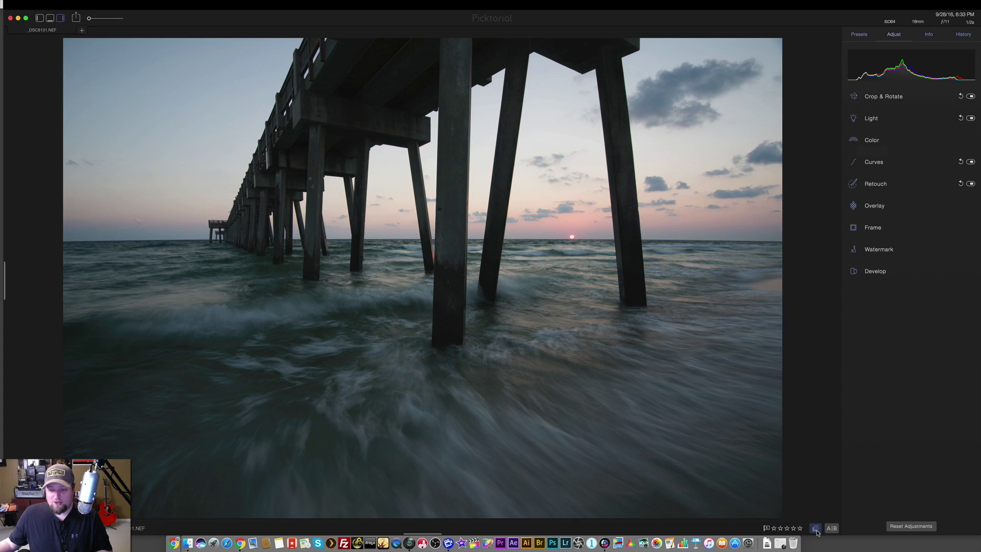
Step: Compare the edited photo with the original three times, then expand the Light panel
click(815, 531)
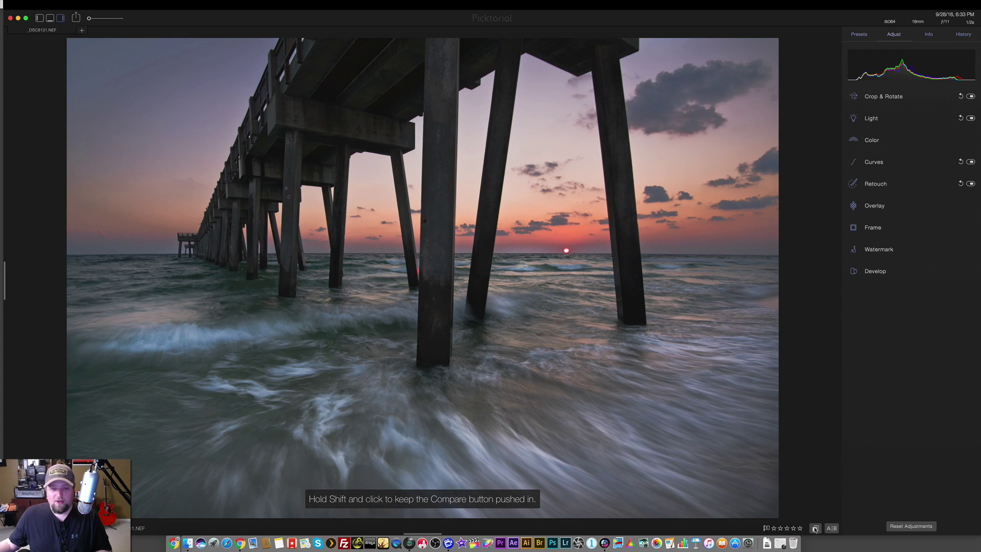
click(816, 529)
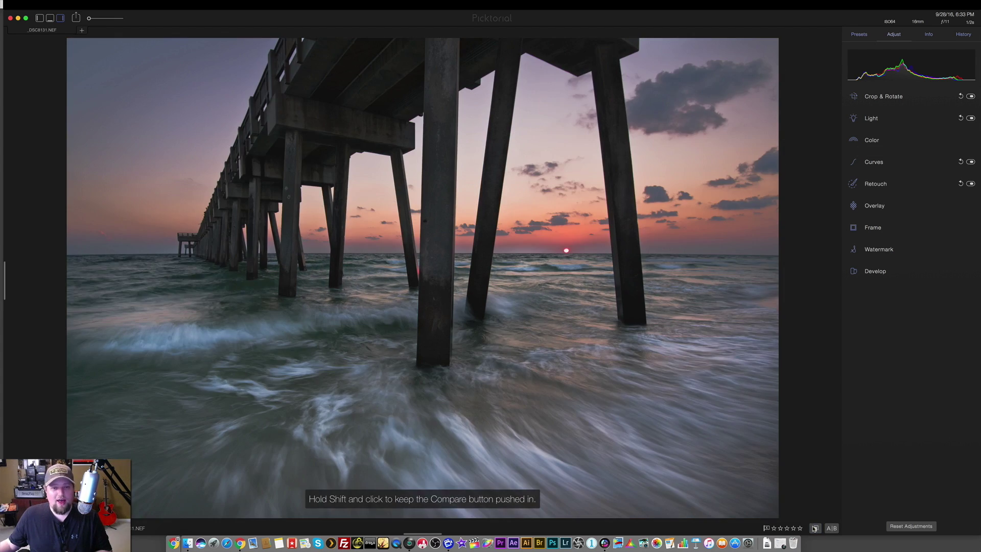
click(815, 529)
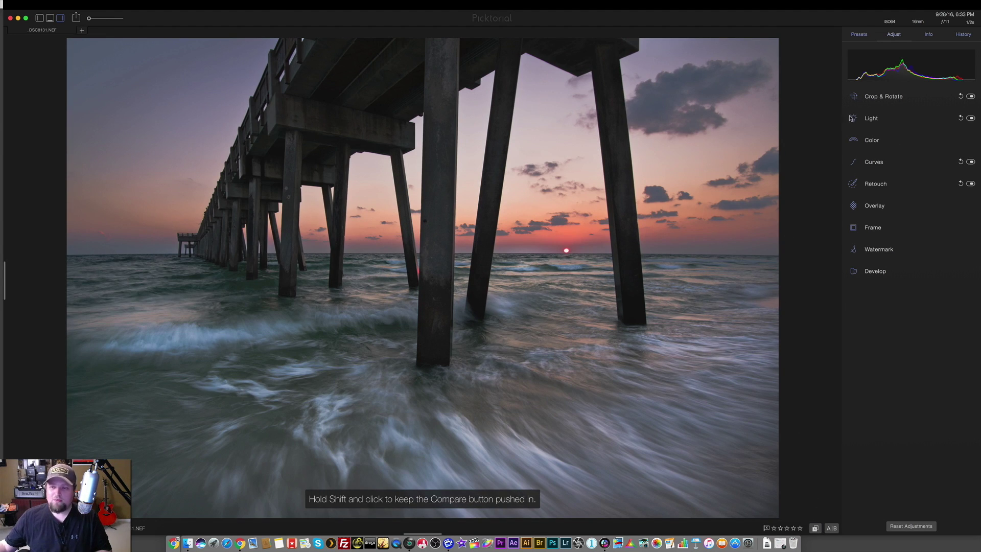
click(854, 122)
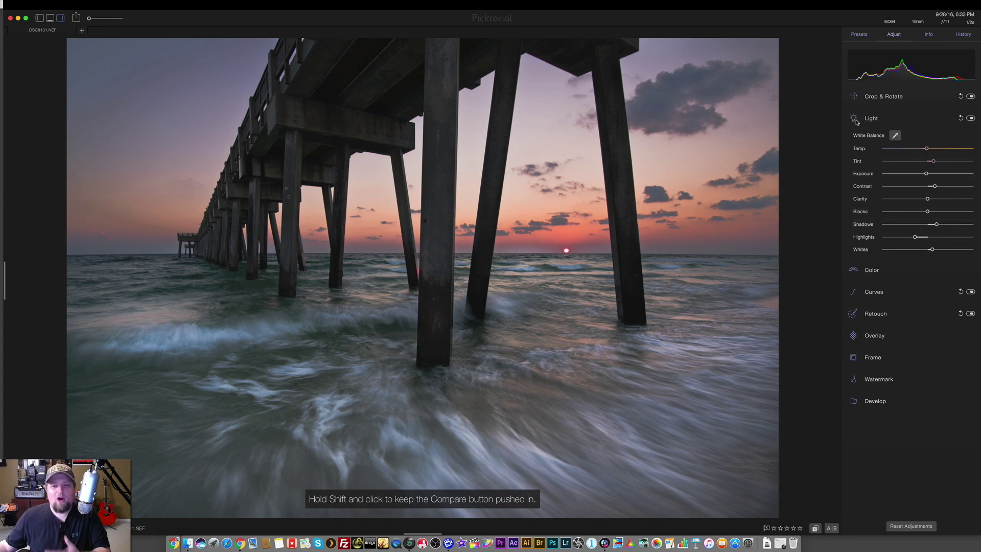
Step: Lower Saturation to -4 and raise Vibrance to 11 in the Color panel
mouse_move(927, 149)
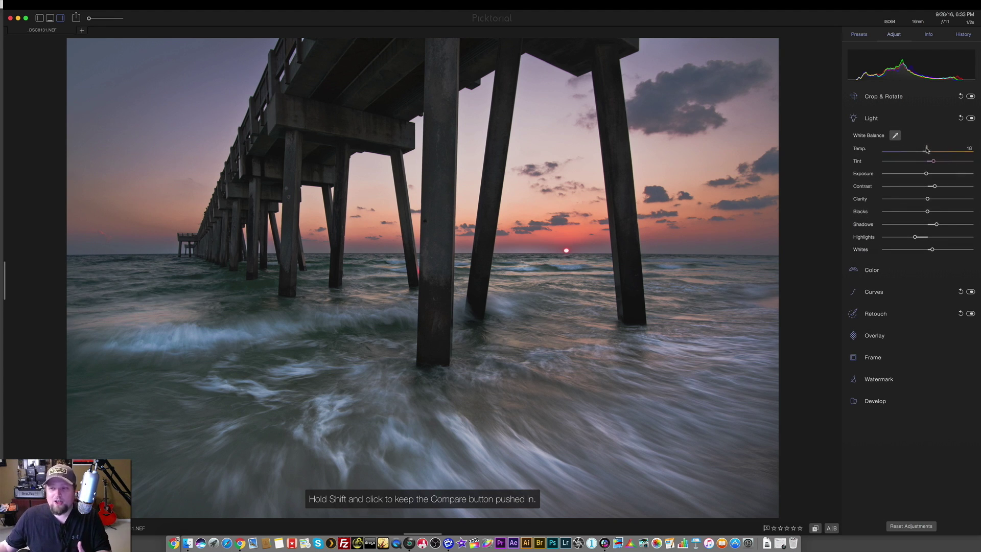
click(856, 271)
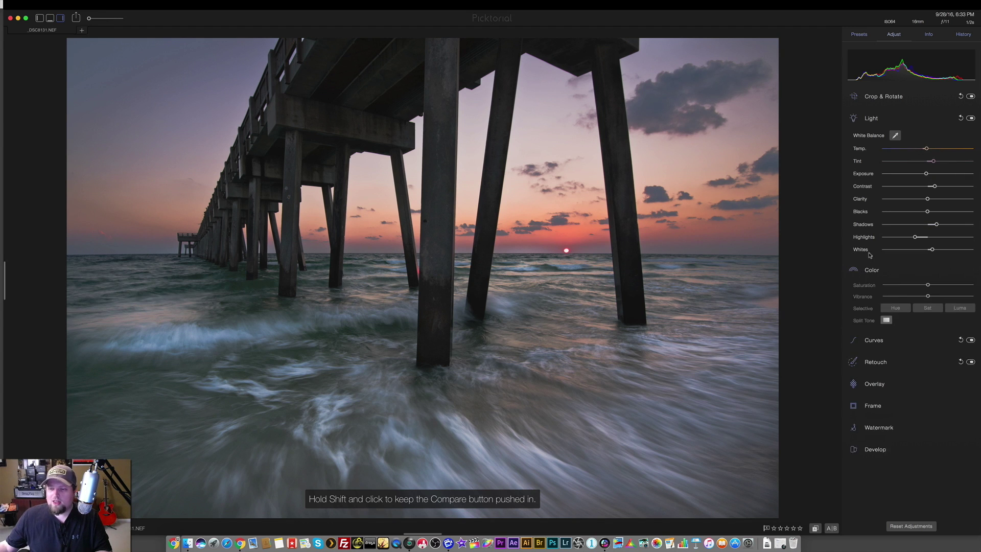
mouse_move(928, 300)
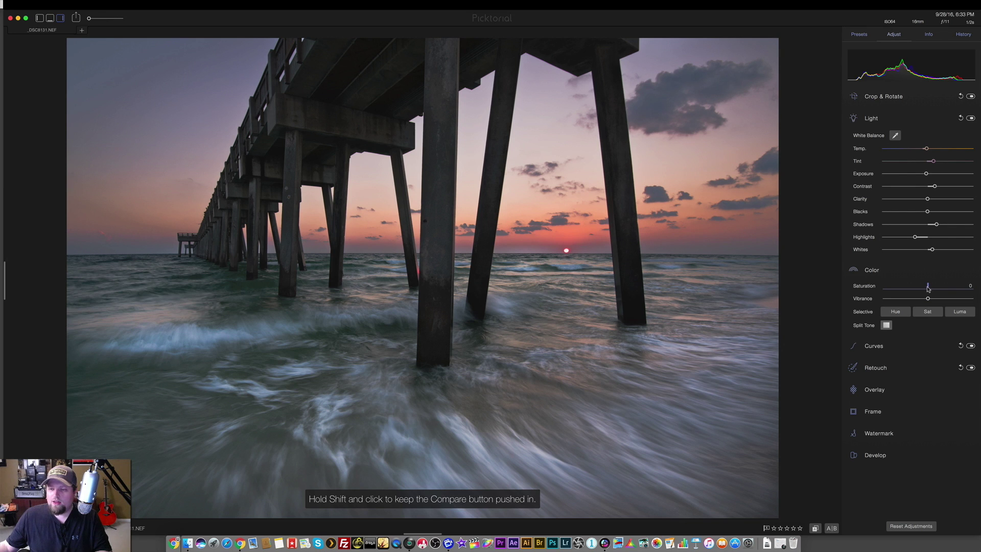
drag(926, 288, 931, 300)
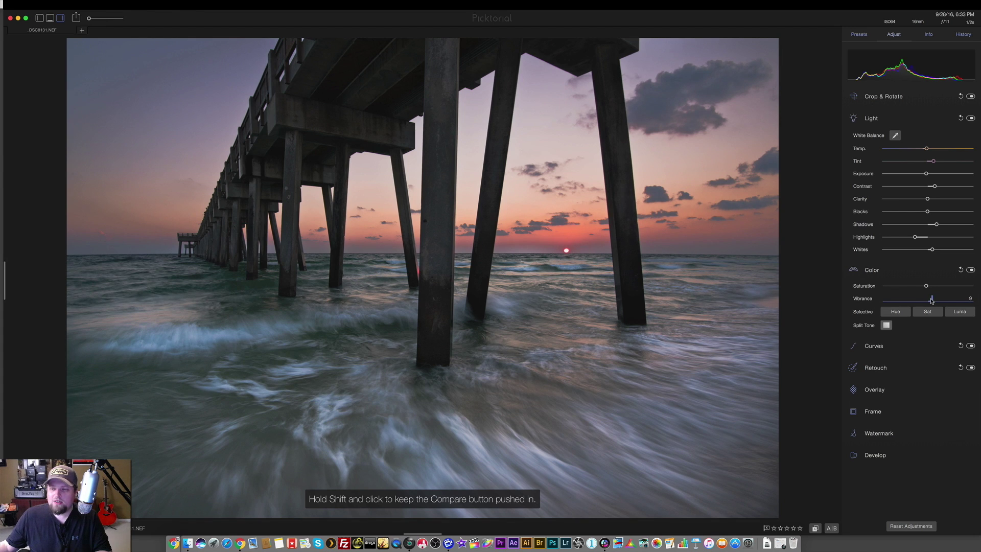
drag(932, 301, 933, 300)
Step: Ease Contrast down slightly and push Tint toward magenta, to about 20
mouse_move(935, 188)
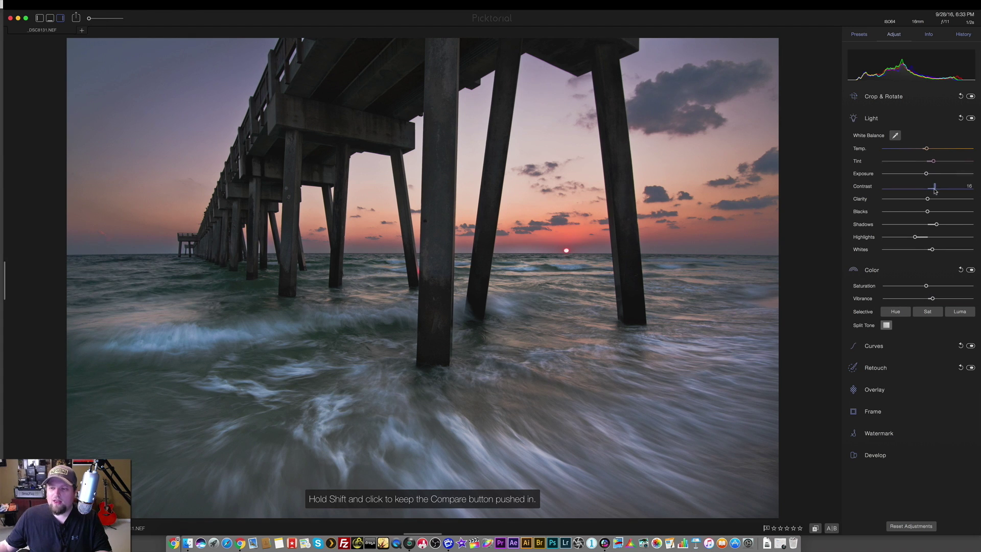
drag(935, 188, 933, 187)
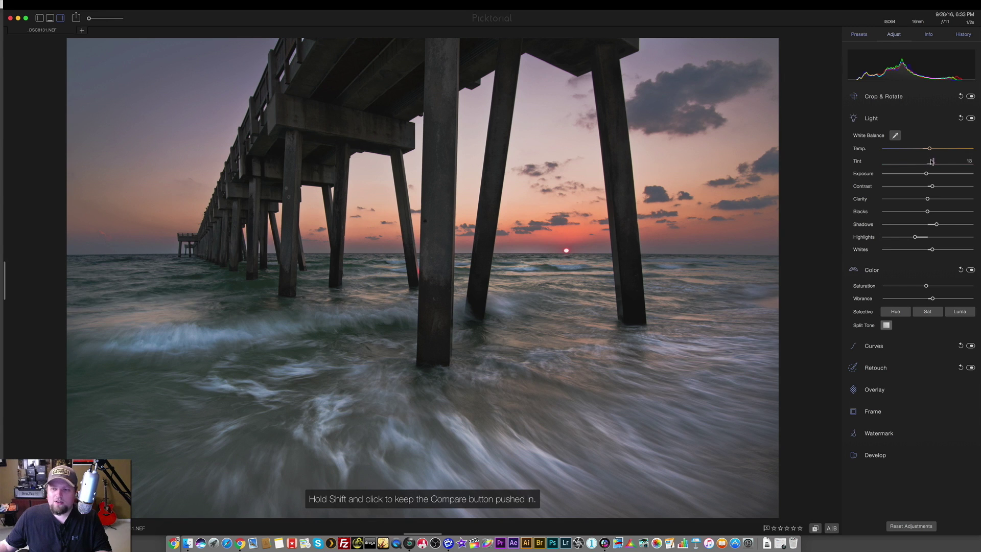
drag(933, 162, 934, 163)
drag(934, 162, 934, 162)
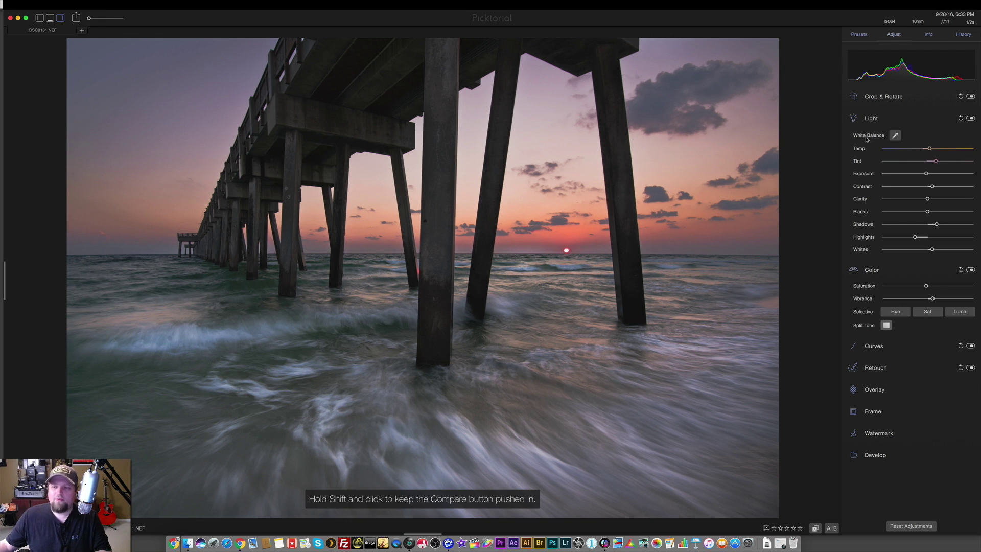
Step: Collapse the Light panel and hold Compare to preview the original pier sunset photo
click(858, 120)
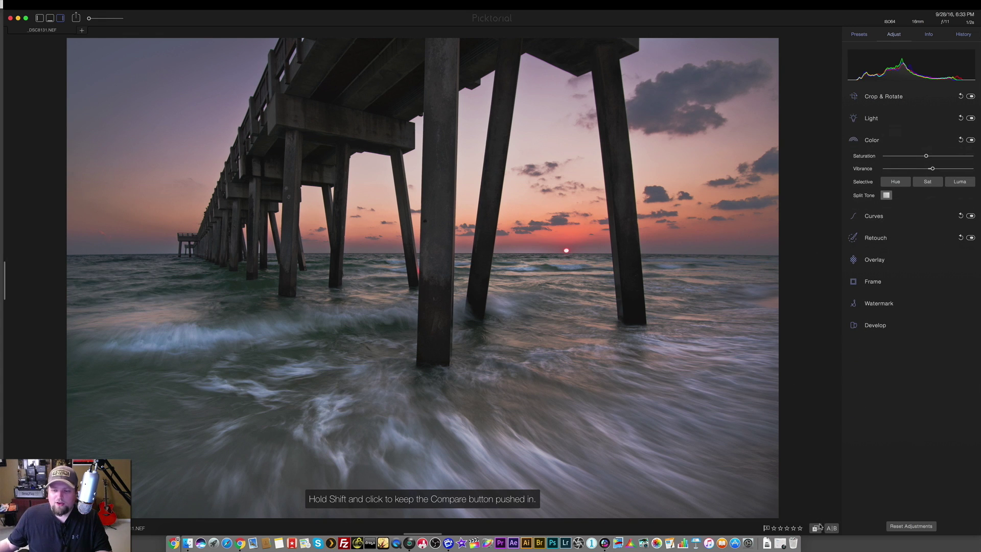
drag(819, 528, 818, 530)
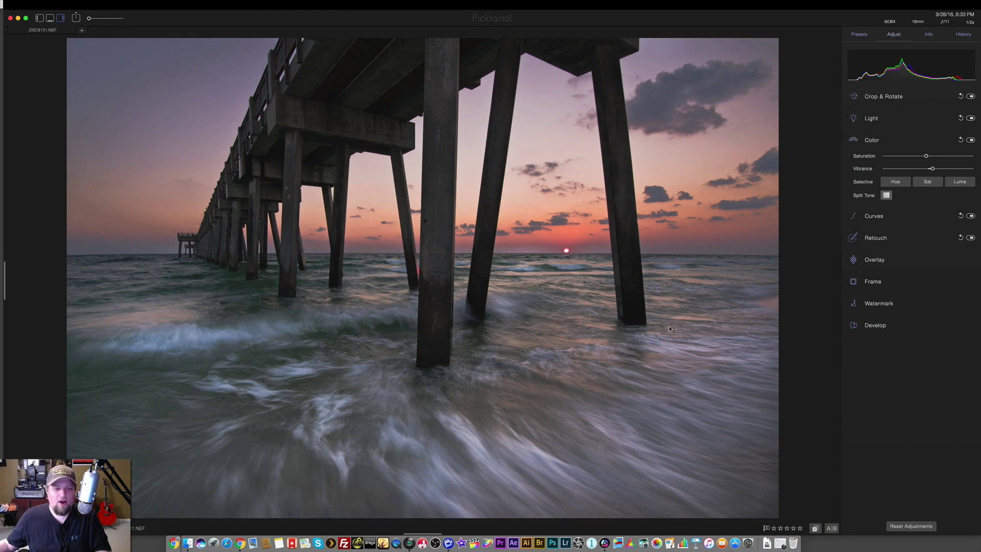